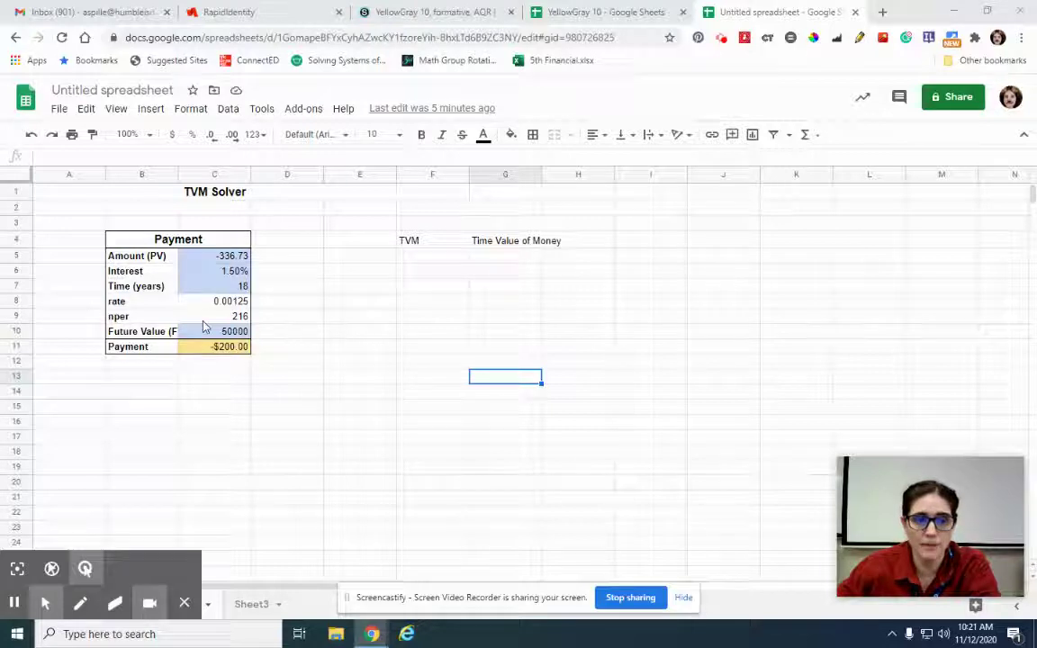
Step: Enter 20000 as the amount, 10 years and a future value of 0 in the Payment table
click(198, 260)
text(20000)
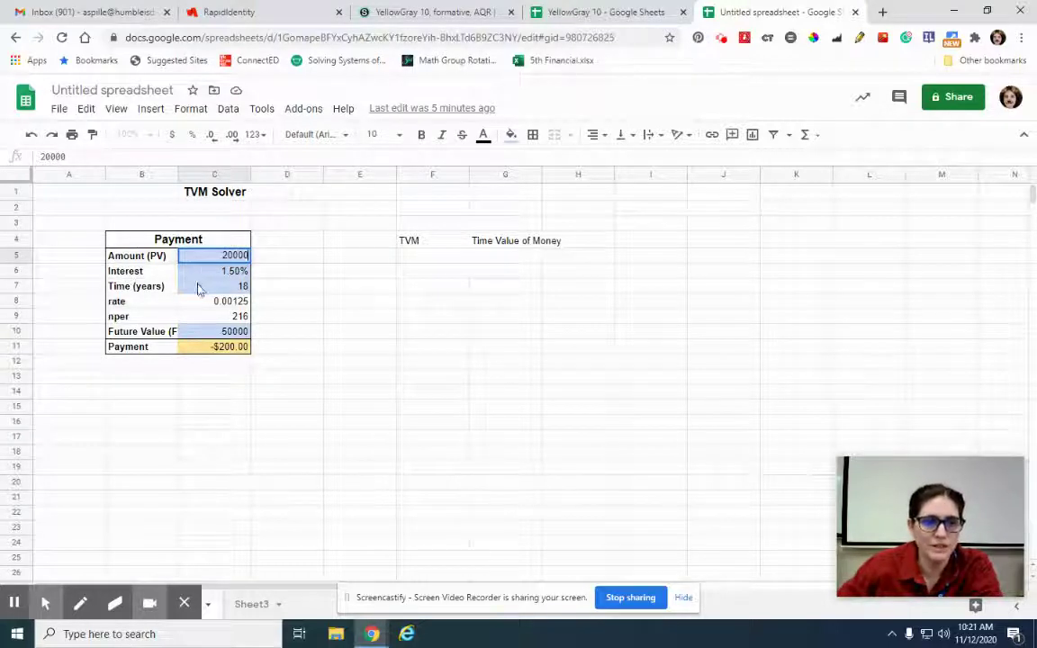
double_click(200, 288)
text(0)
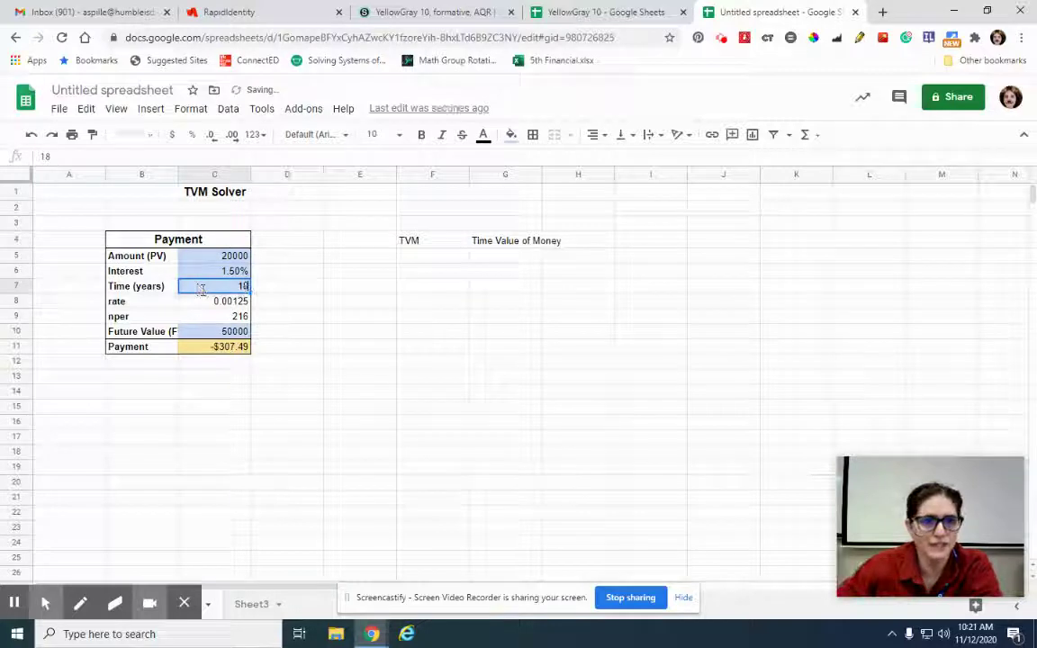
click(225, 331)
text(0)
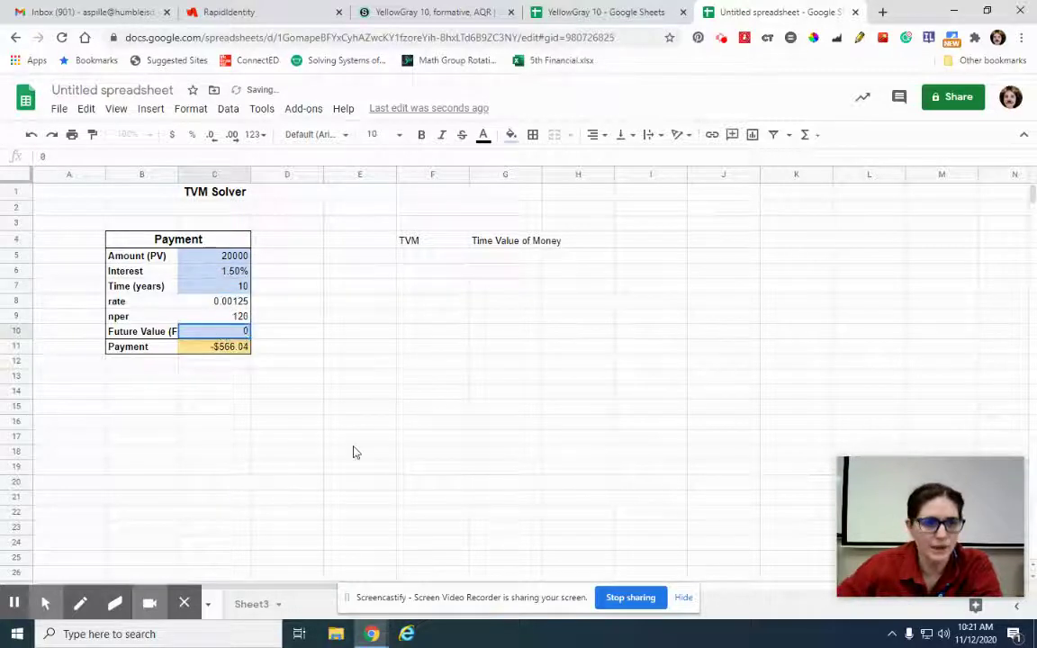
click(353, 439)
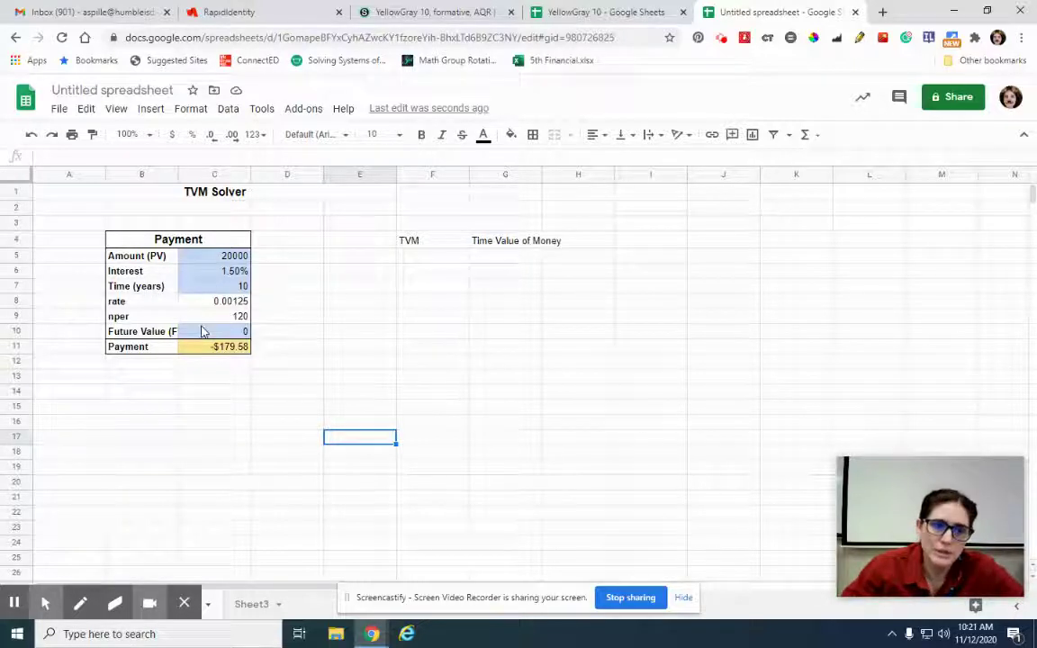
Step: Widen column B so the Future Value (FV) label shows in full
click(159, 175)
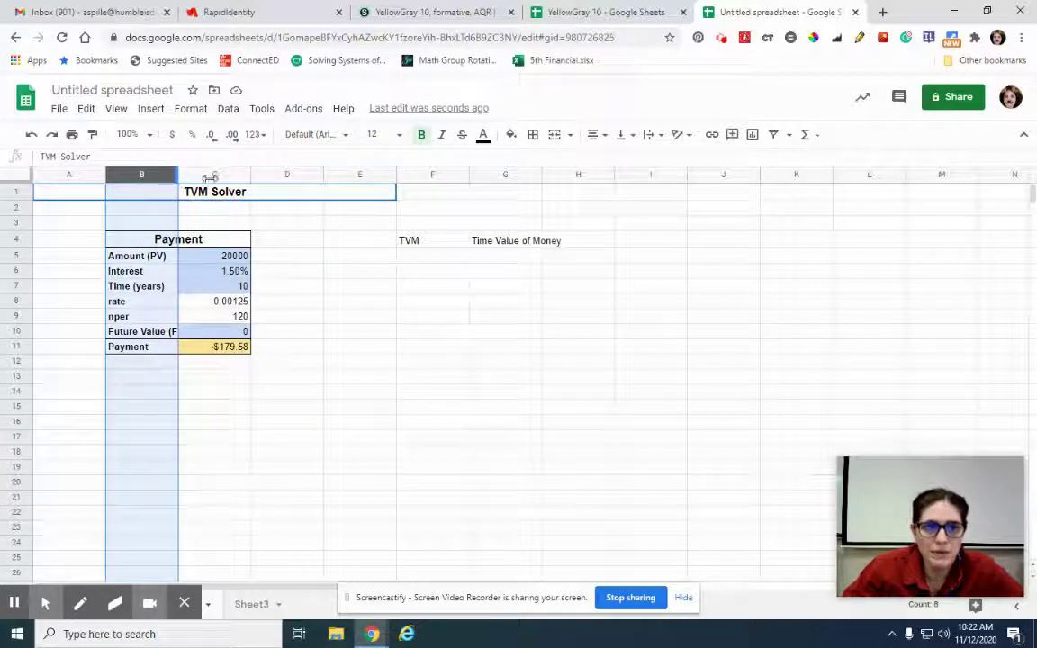
drag(209, 177, 203, 178)
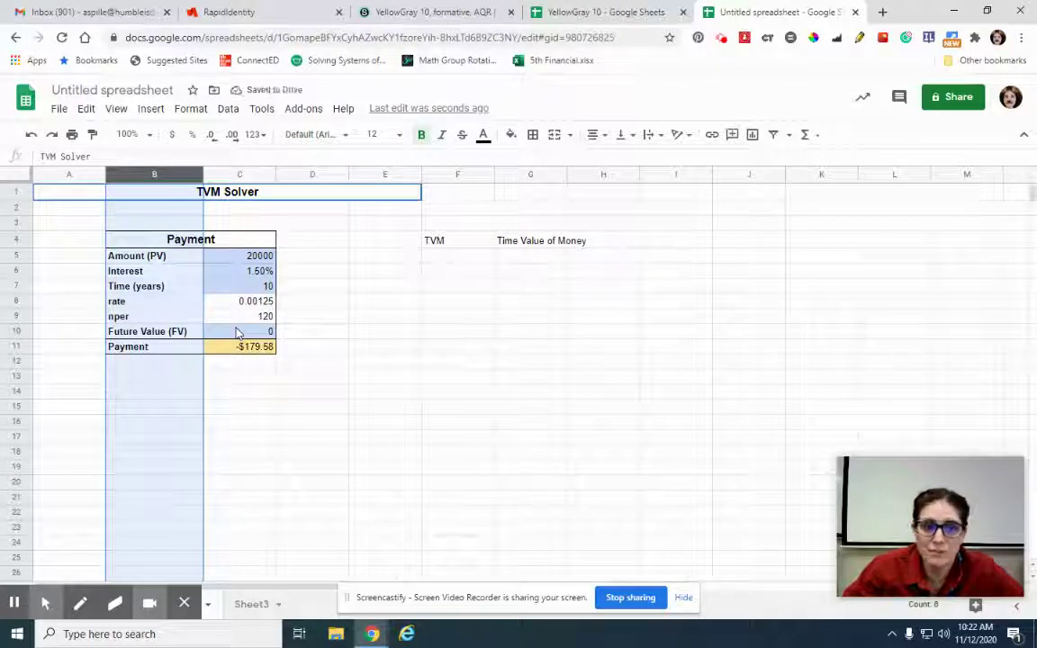
click(279, 391)
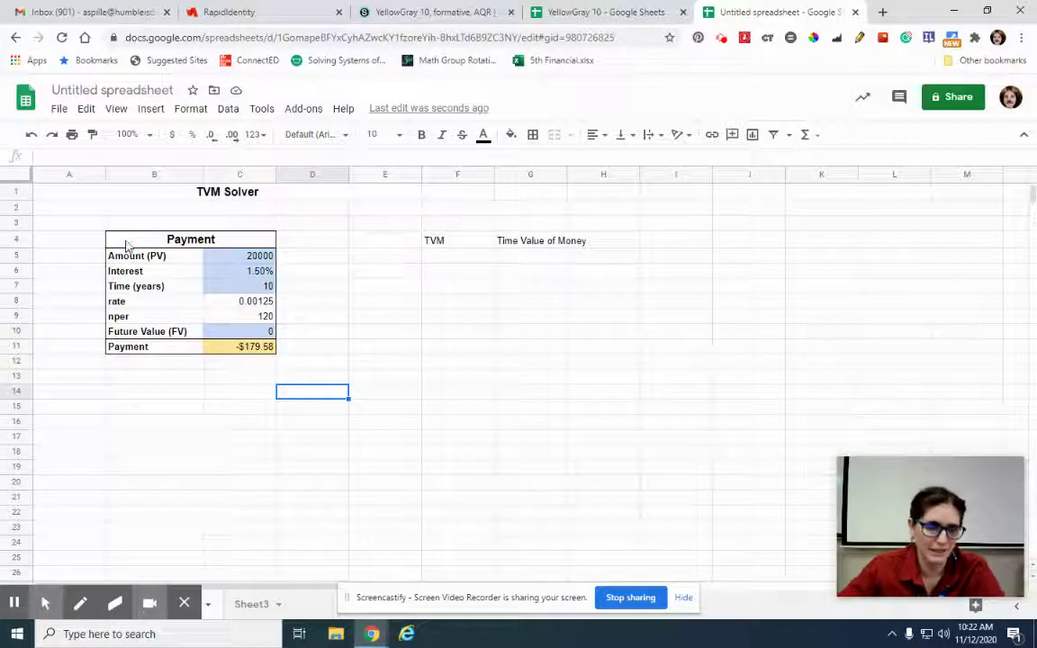
Step: Copy the Payment table B4:C11 and paste it at B14
drag(137, 243, 232, 354)
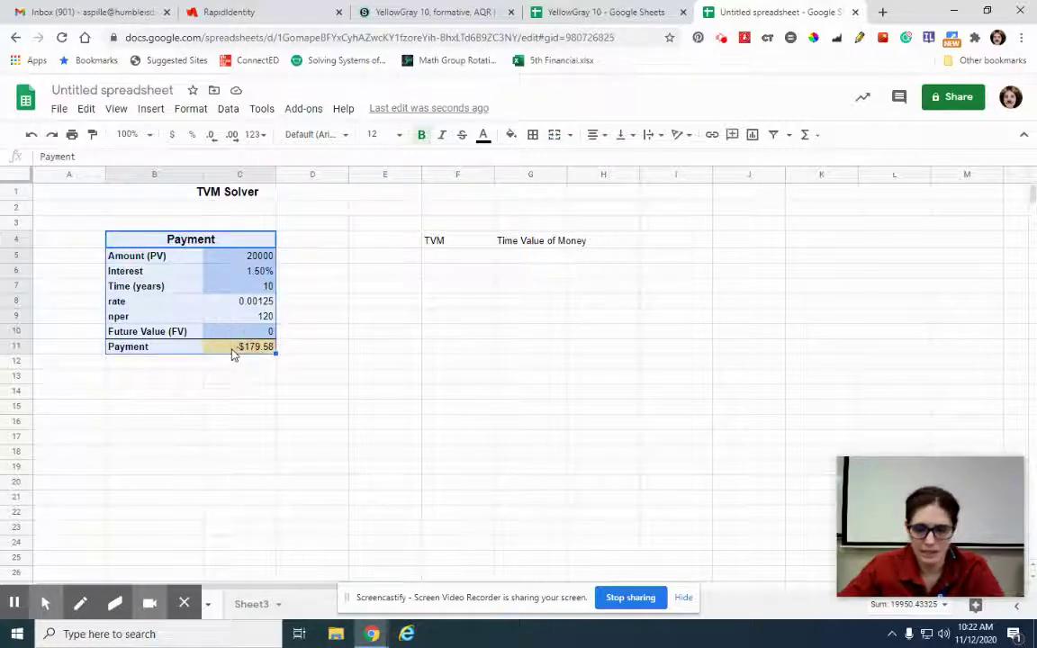
key(ctrl+c)
click(181, 395)
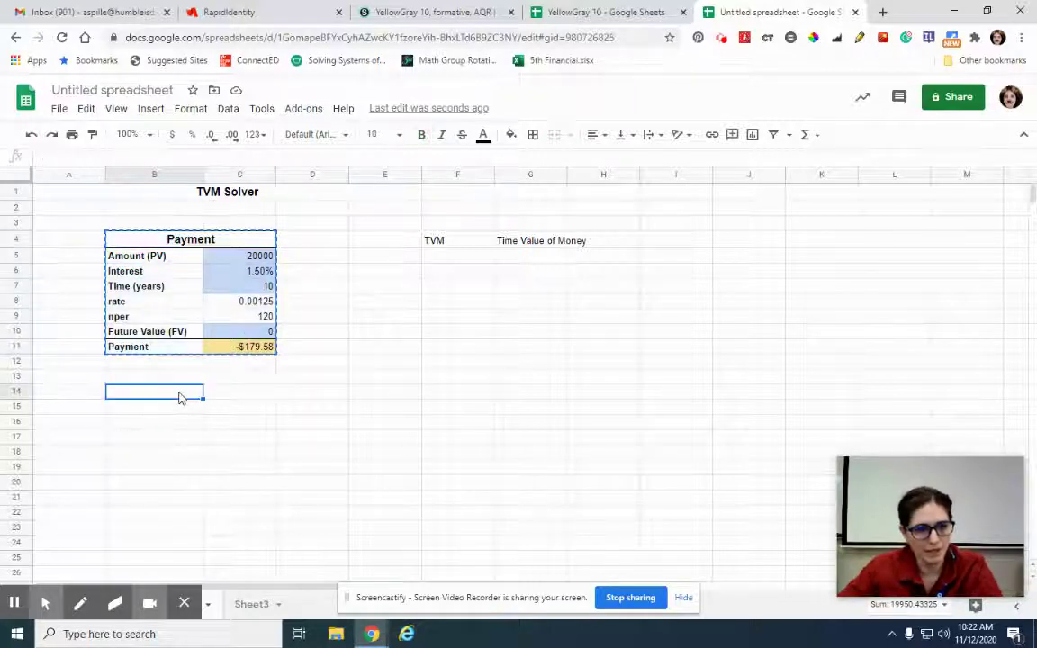
key(ctrl+v)
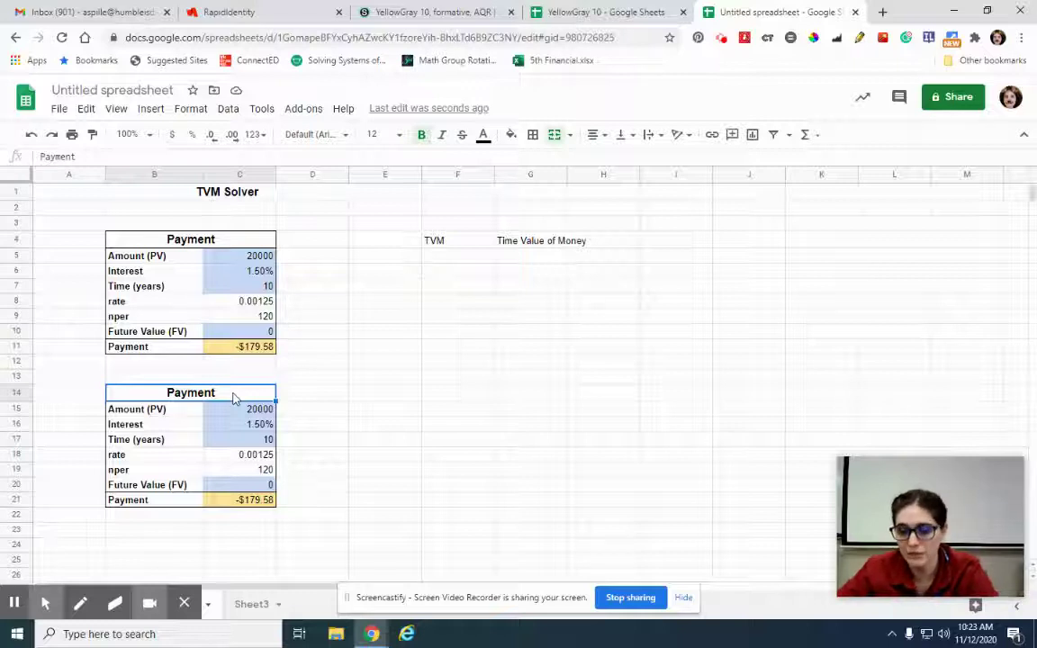
Step: Retitle the copied table 'Future Value' and clear its FV and Payment values
text(Future)
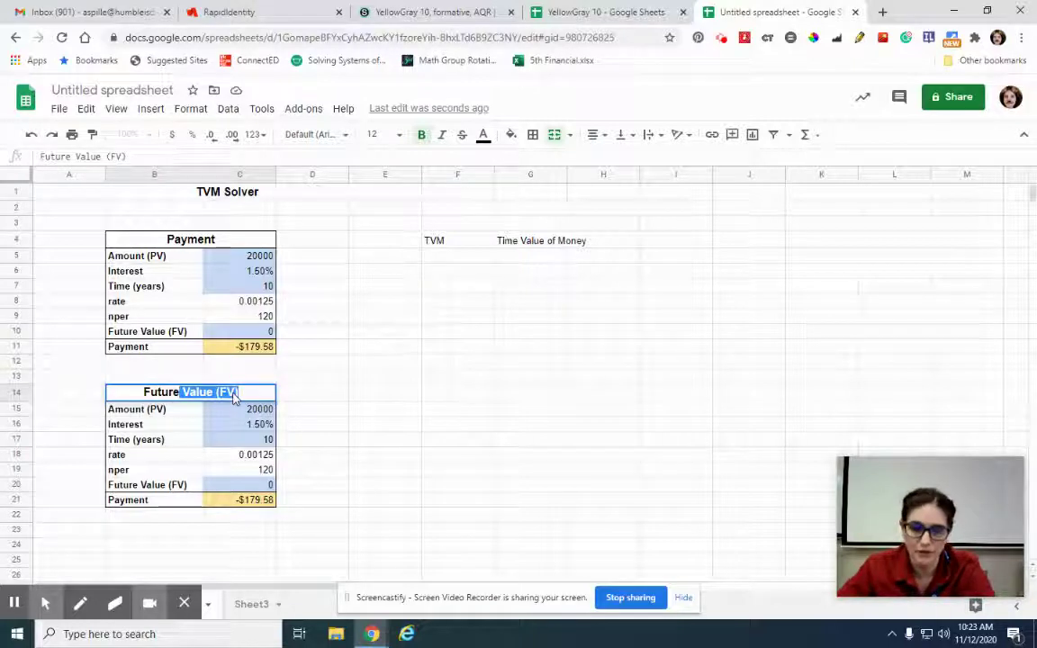
text( Value)
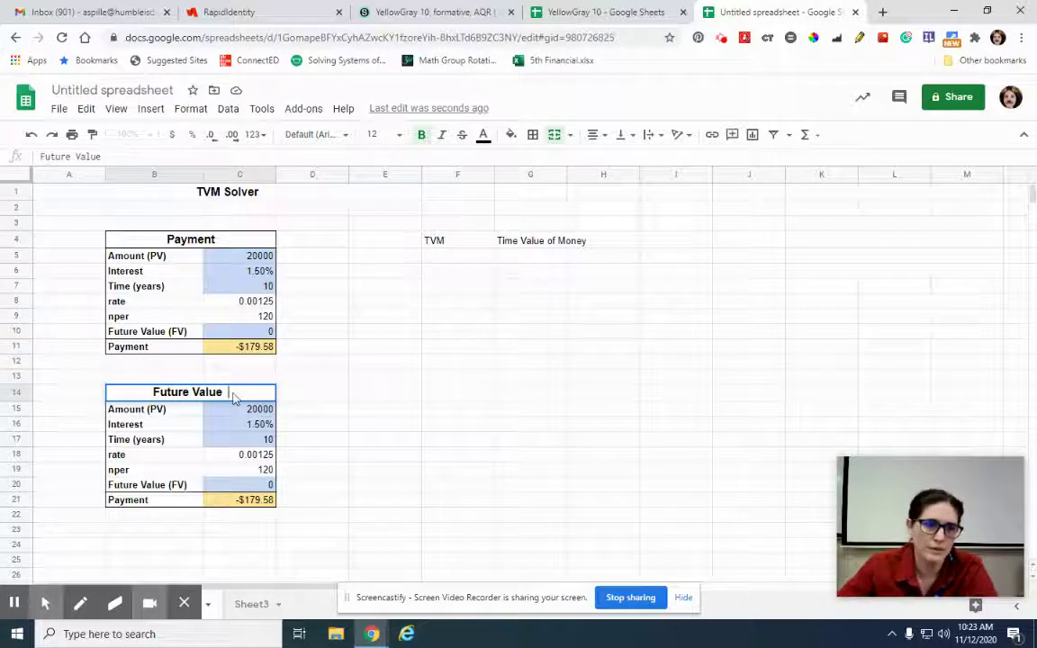
click(337, 486)
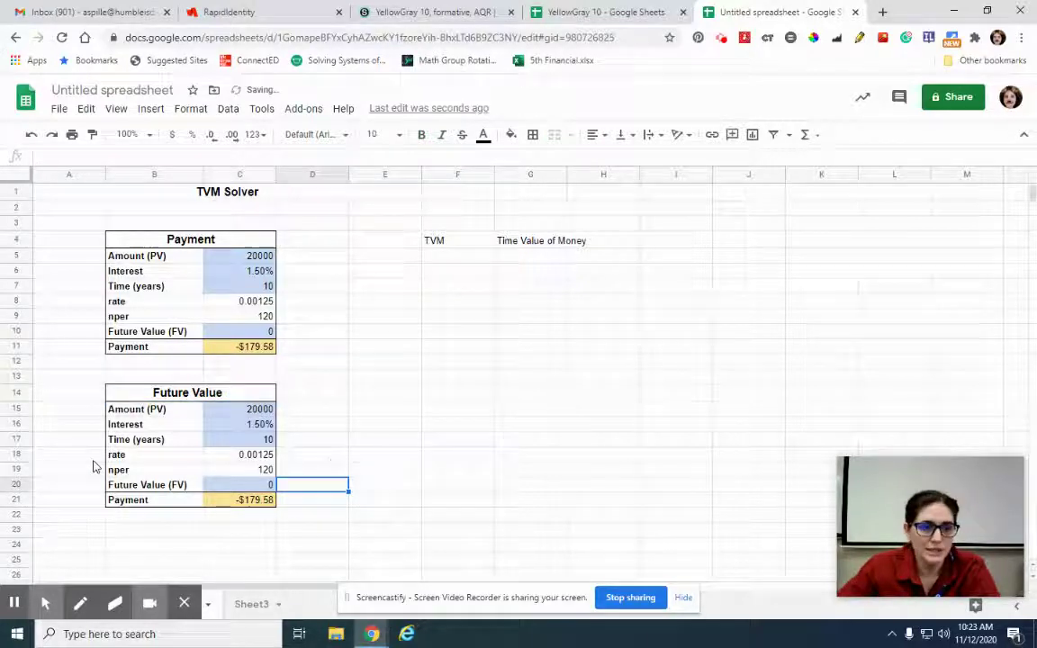
click(251, 488)
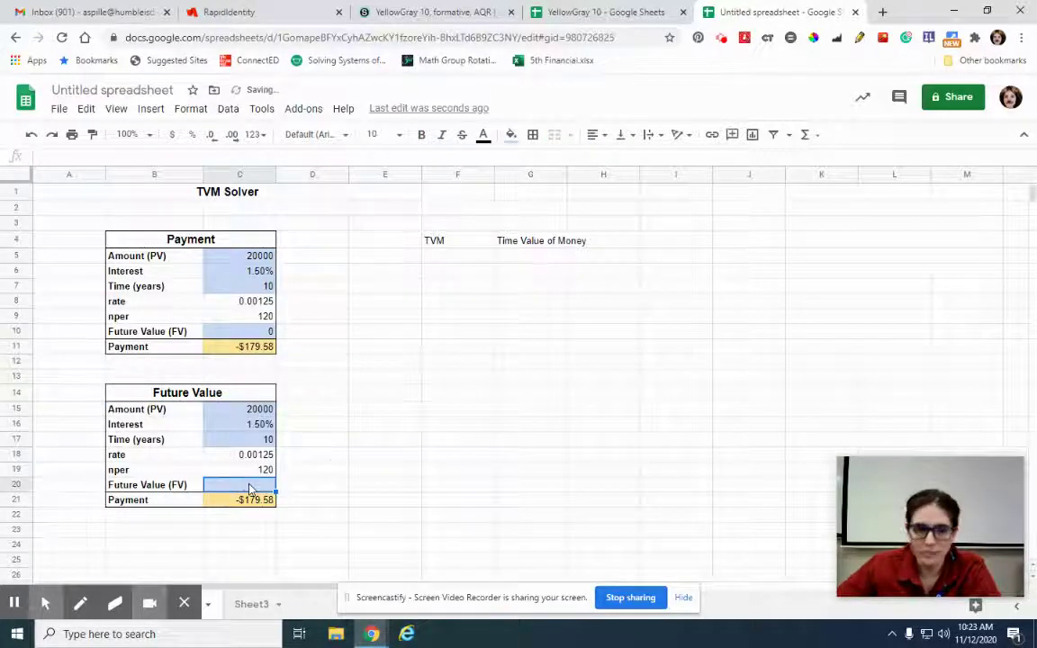
key(Delete)
click(228, 502)
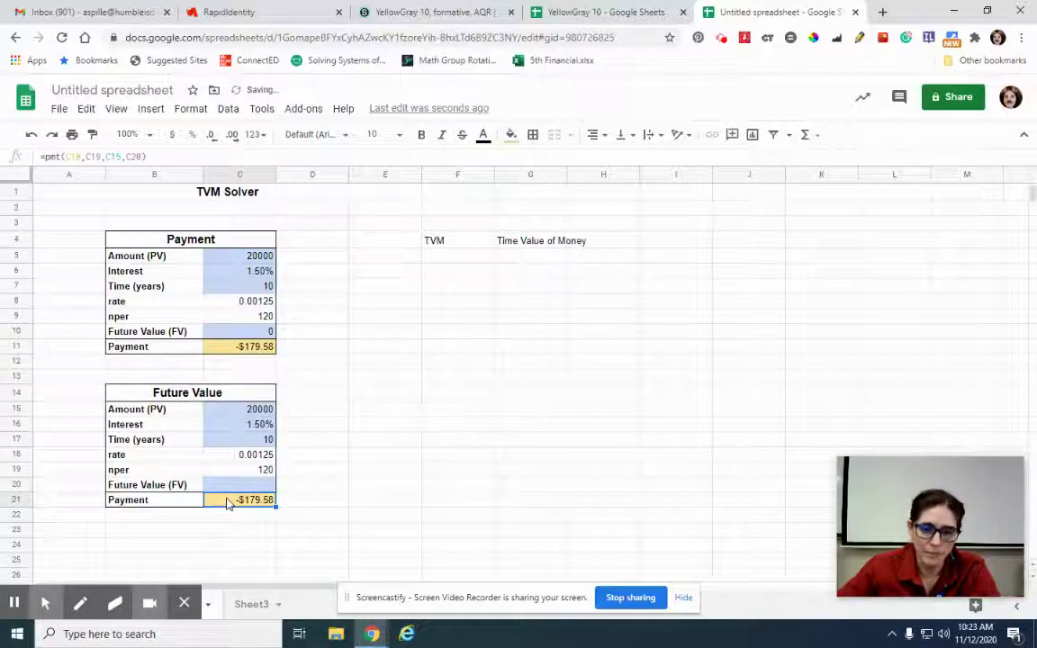
key(Delete)
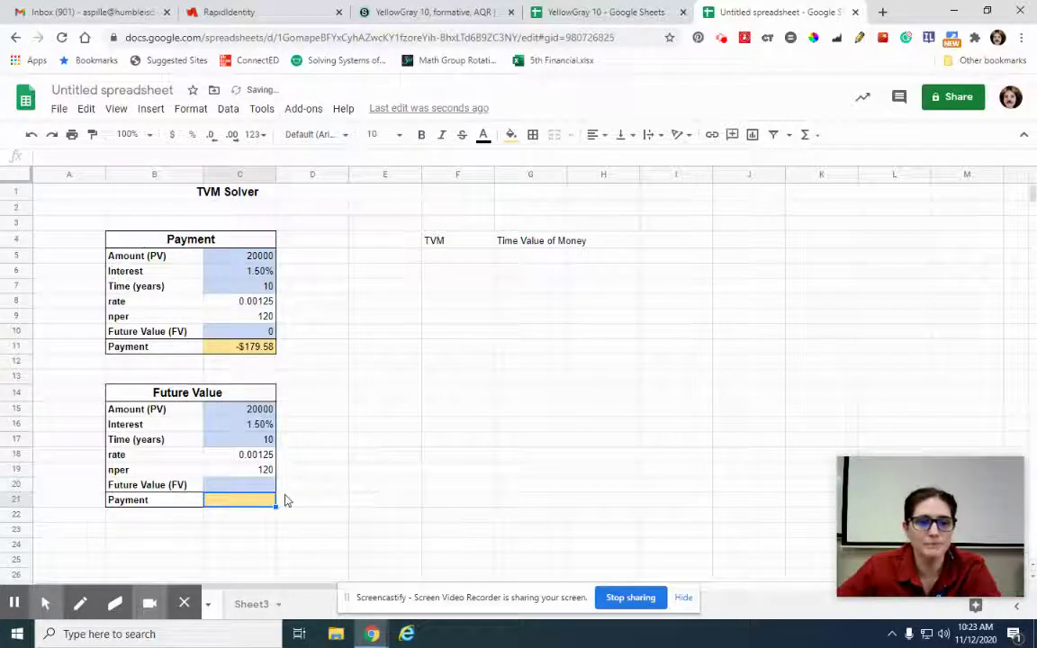
Step: Remove the yellow fill from the Payment cell C21 and fill the FV cell C20 light yellow
click(236, 488)
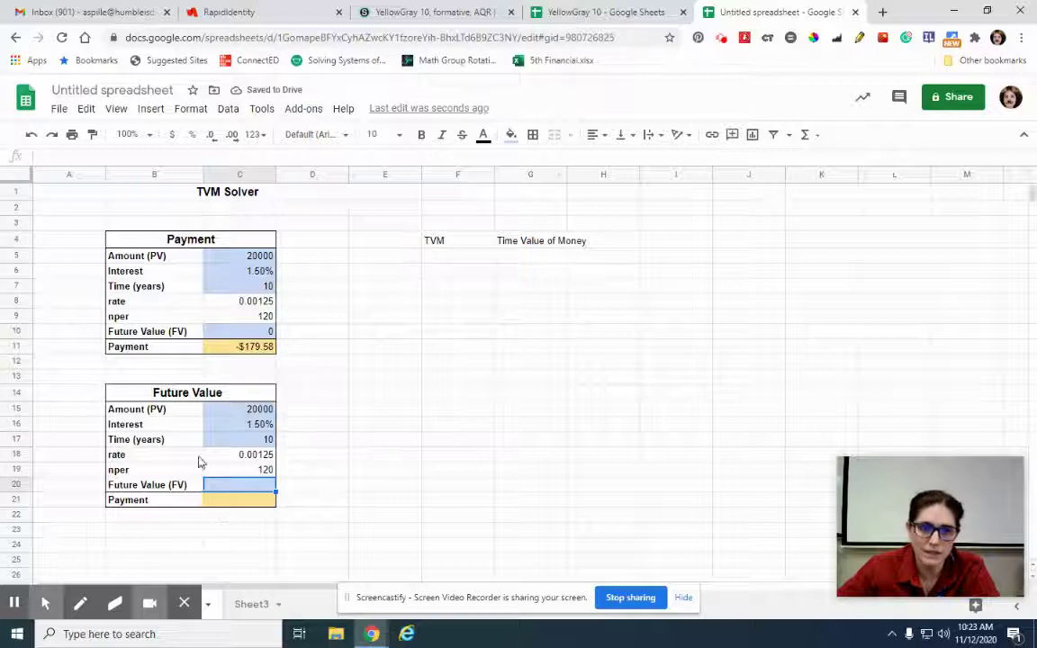
click(241, 502)
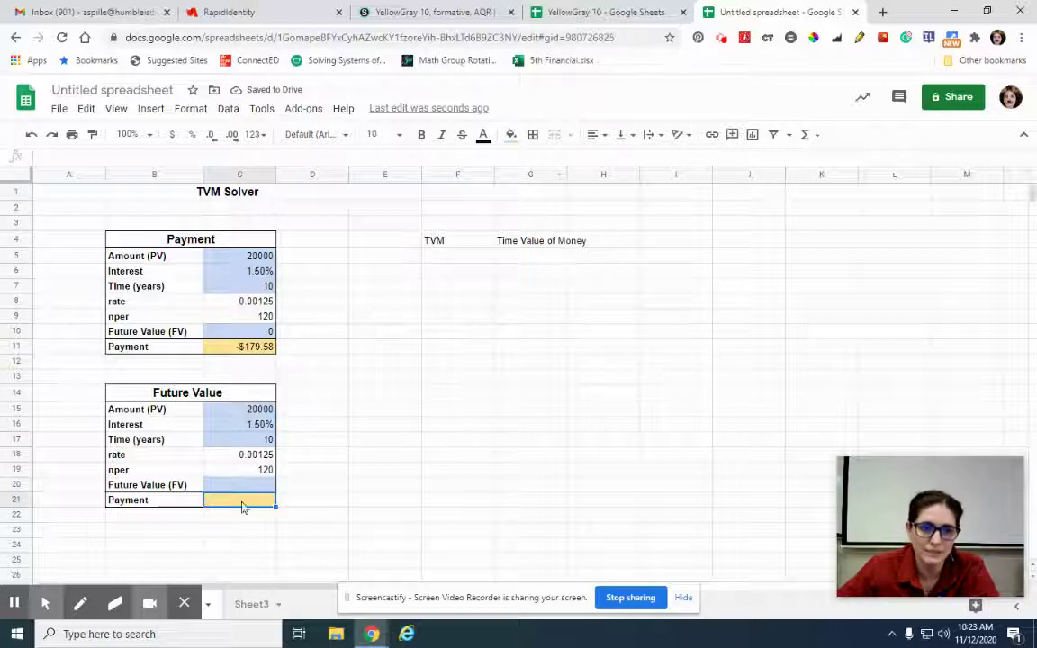
click(510, 135)
click(572, 203)
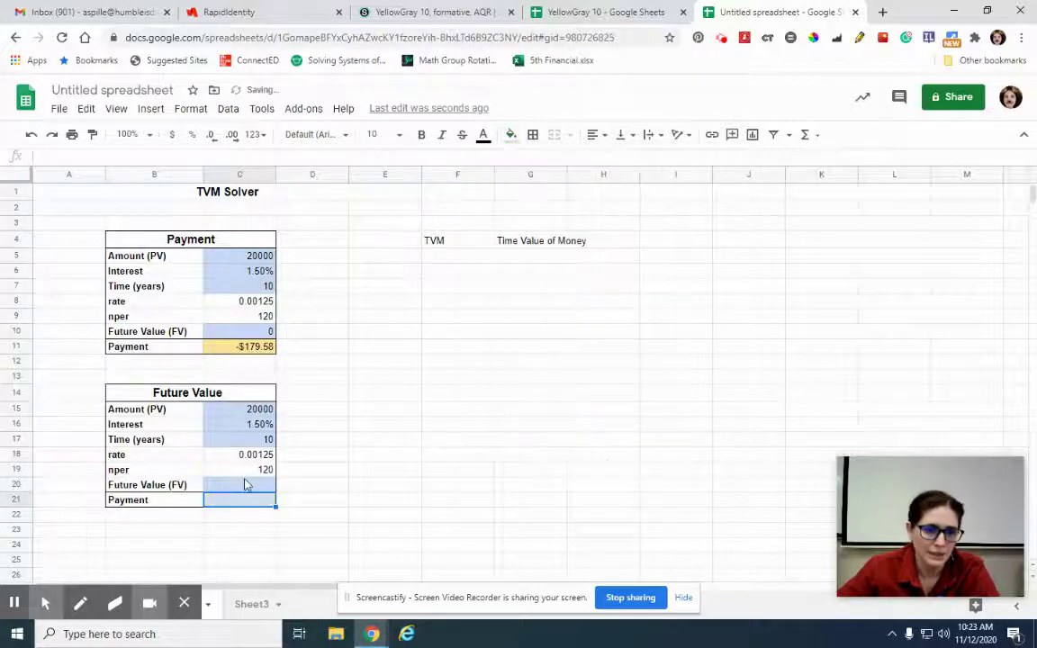
click(247, 485)
click(510, 135)
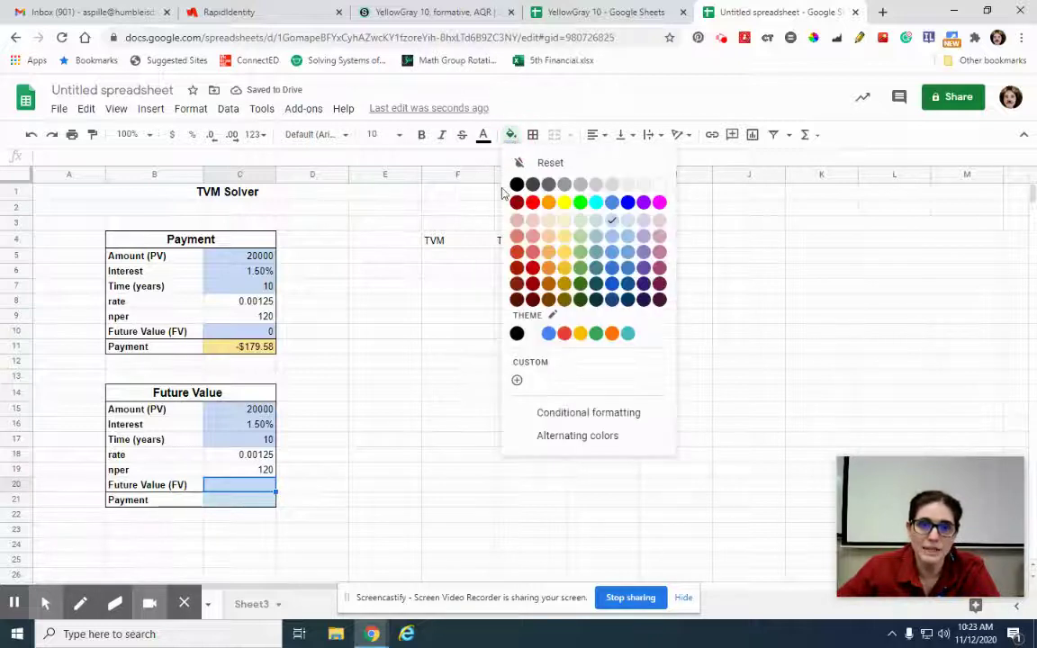
click(564, 252)
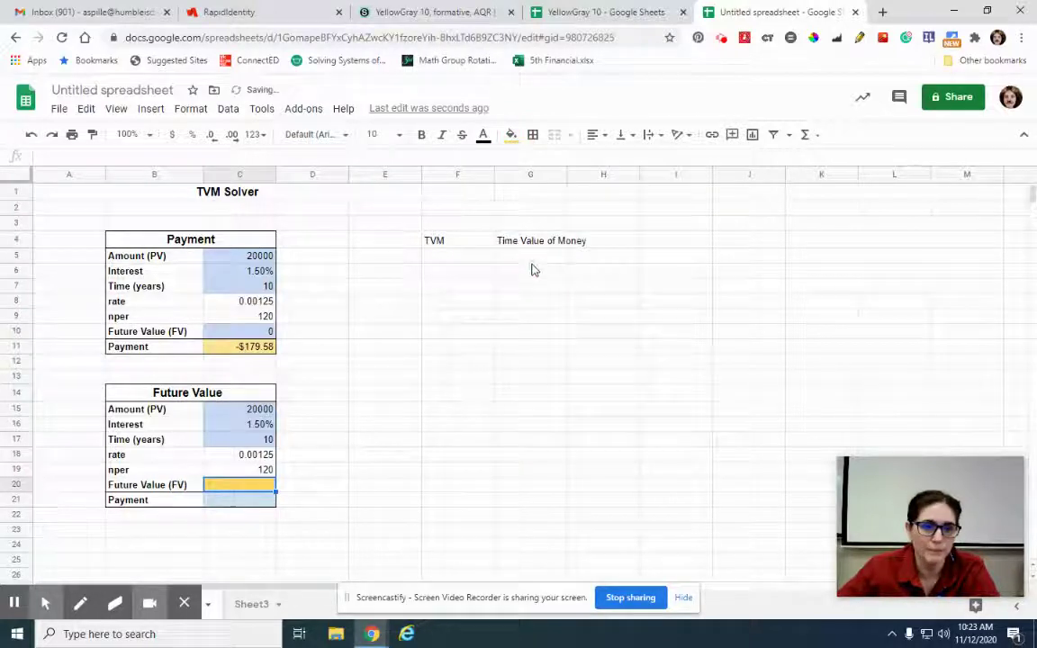
click(396, 396)
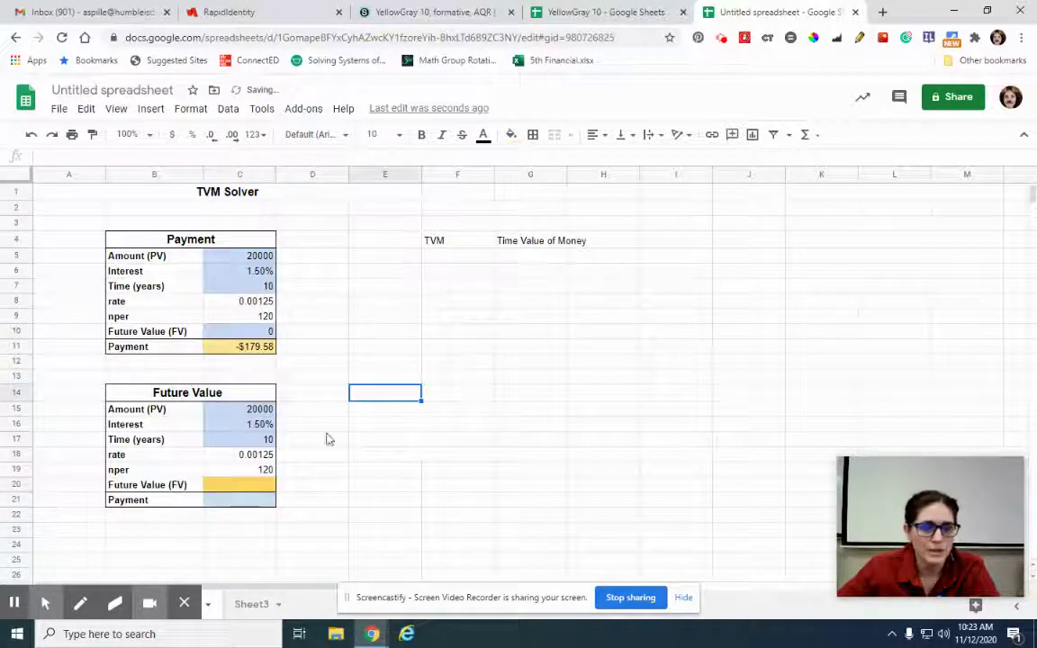
click(225, 412)
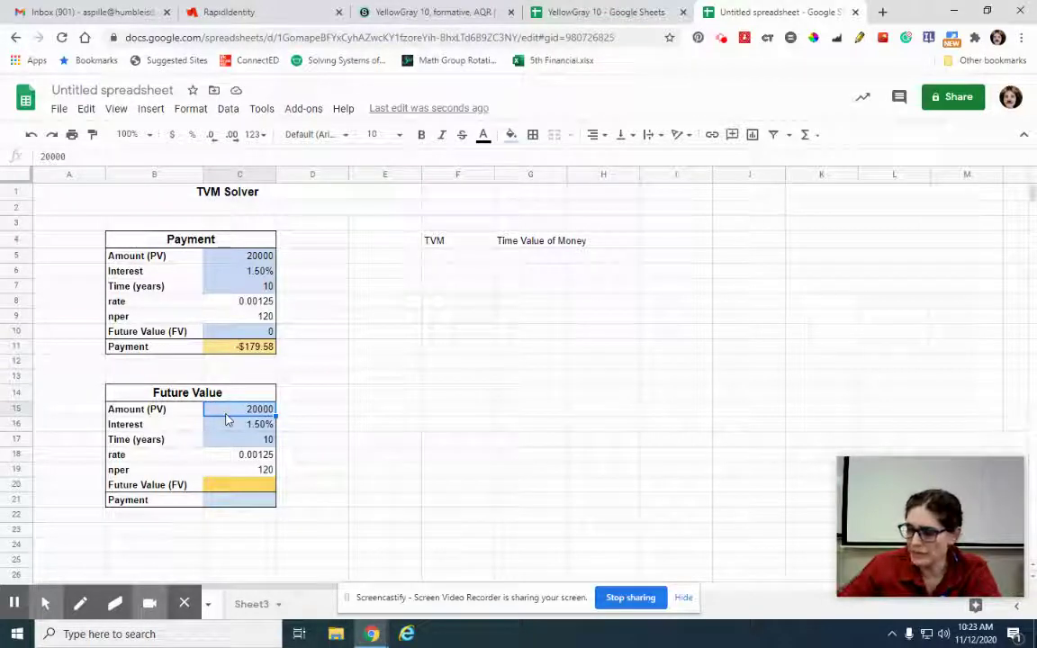
Step: Enter -500 as Amount (PV) and 3.5% interest in the Future Value table
text(-500)
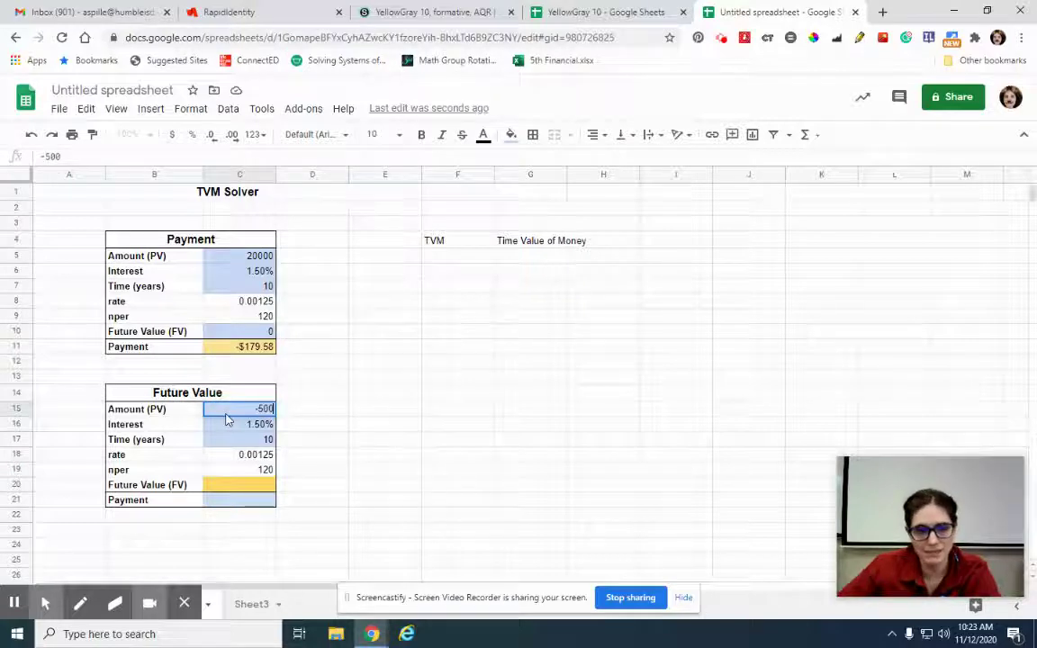
key(Return)
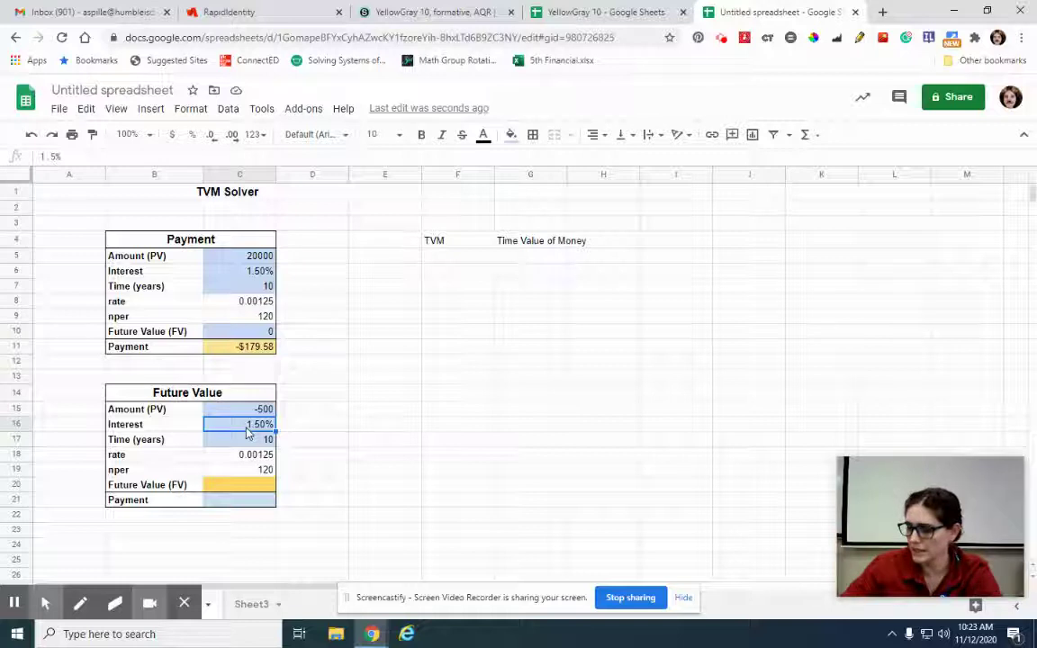
text(3.5)
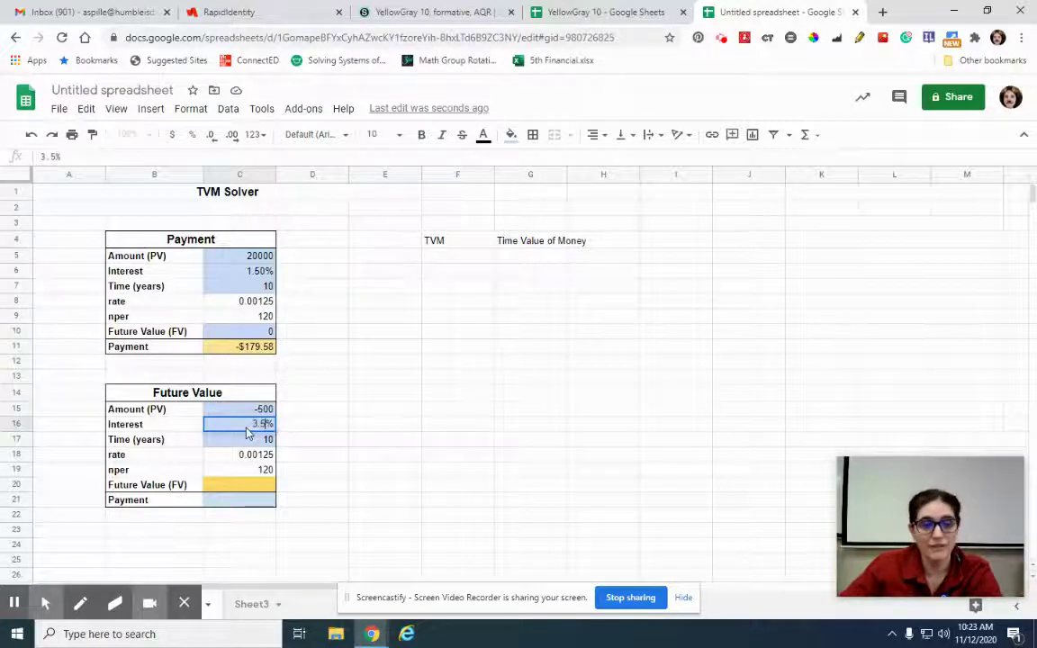
key(Return)
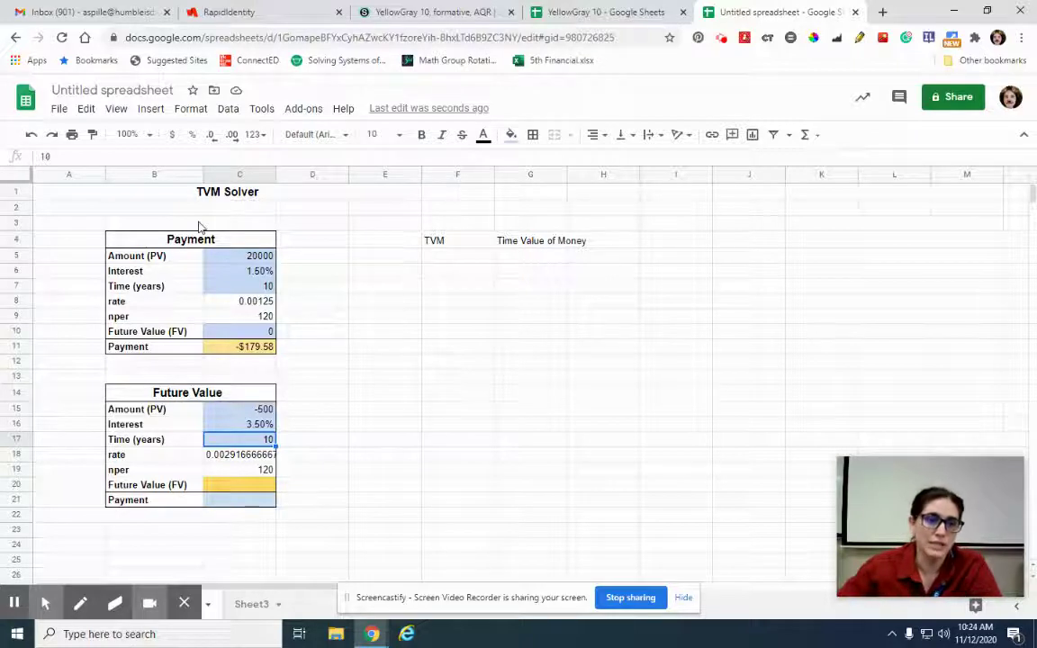
Step: Compare the rate and nper formulas with the Payment table's, then type -100 in C21
click(230, 301)
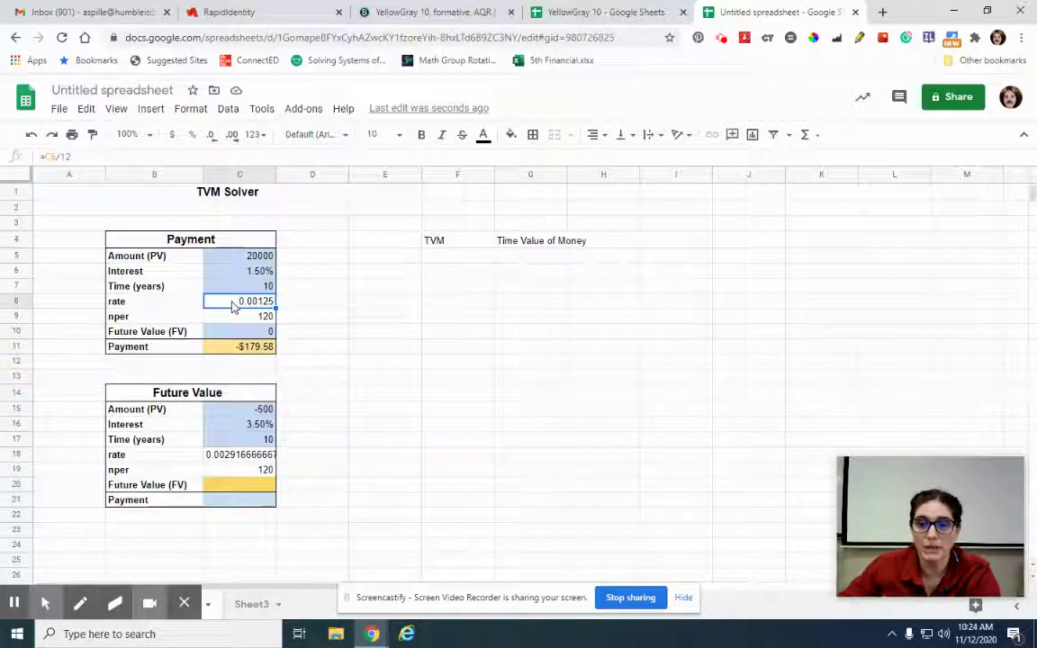
click(231, 321)
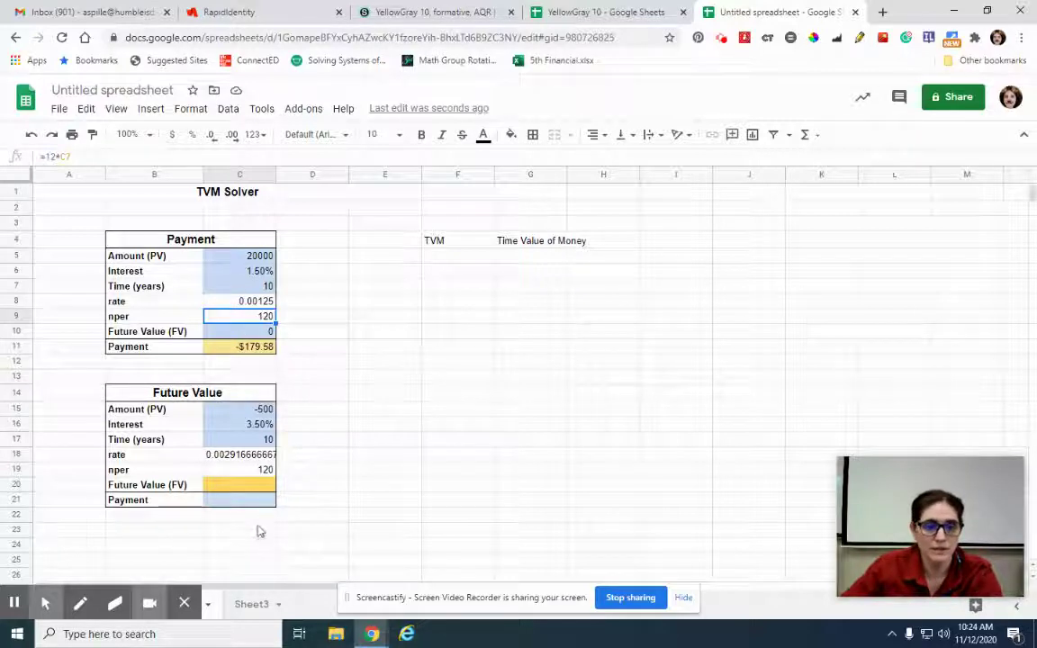
click(217, 459)
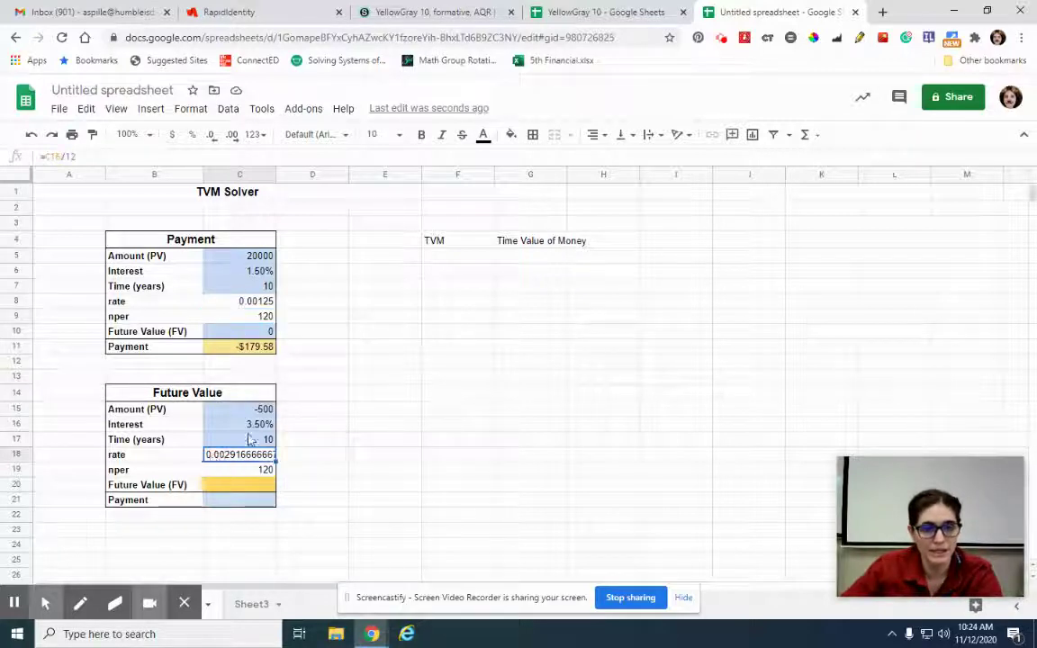
click(243, 470)
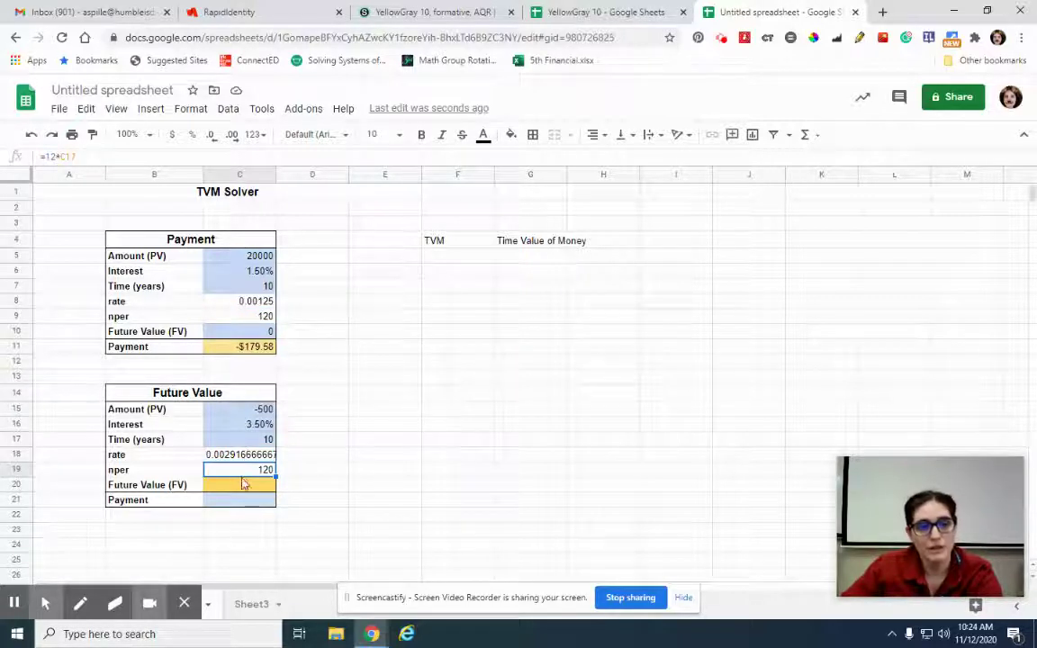
click(241, 442)
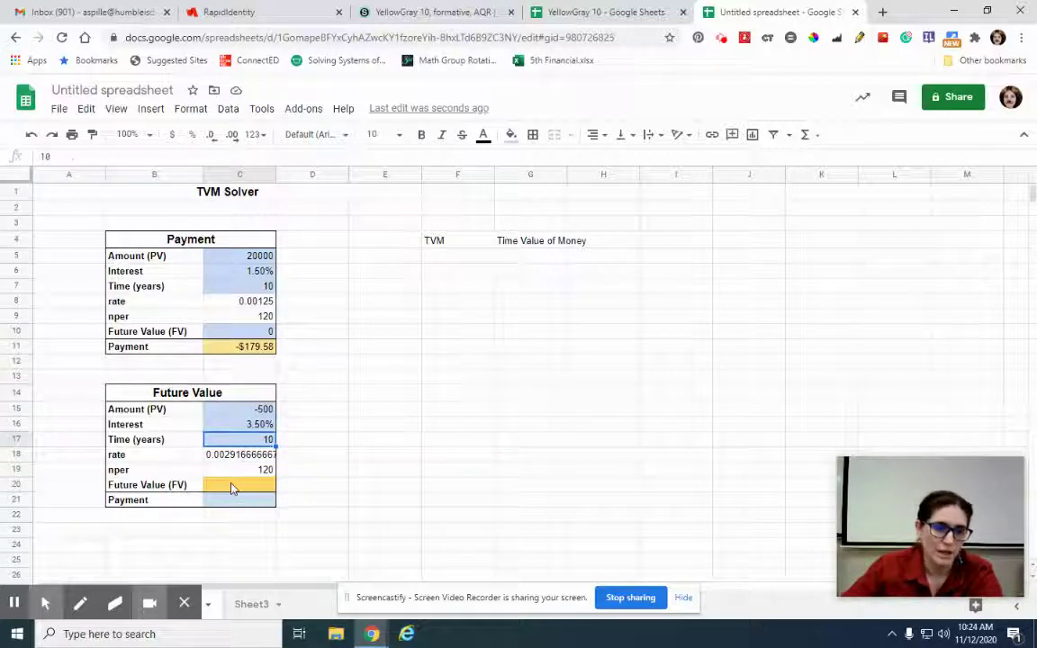
click(235, 504)
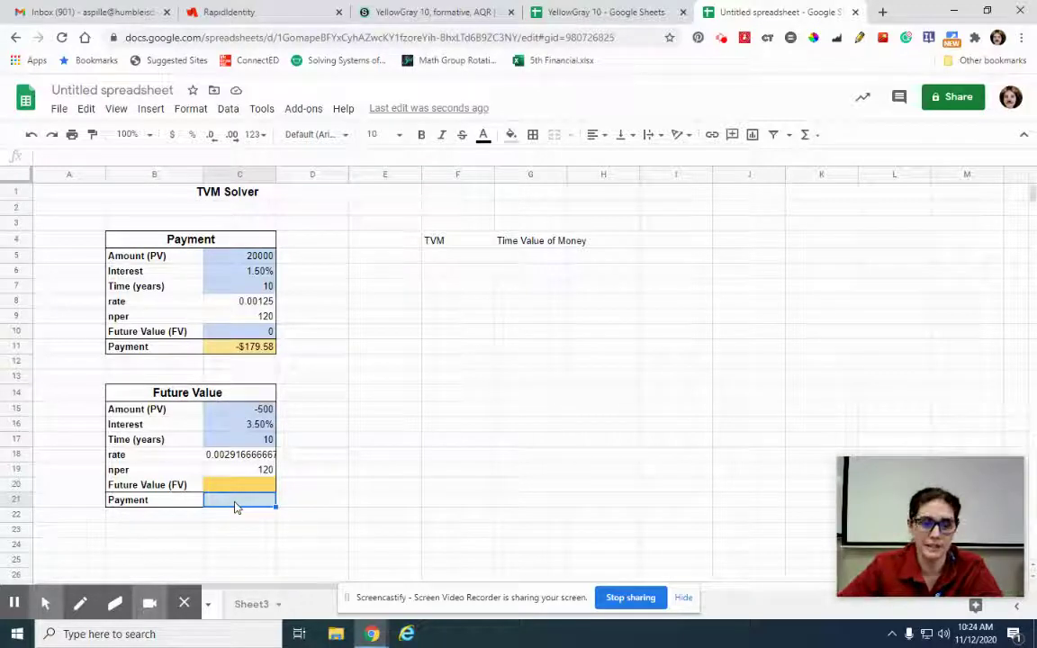
text(-10)
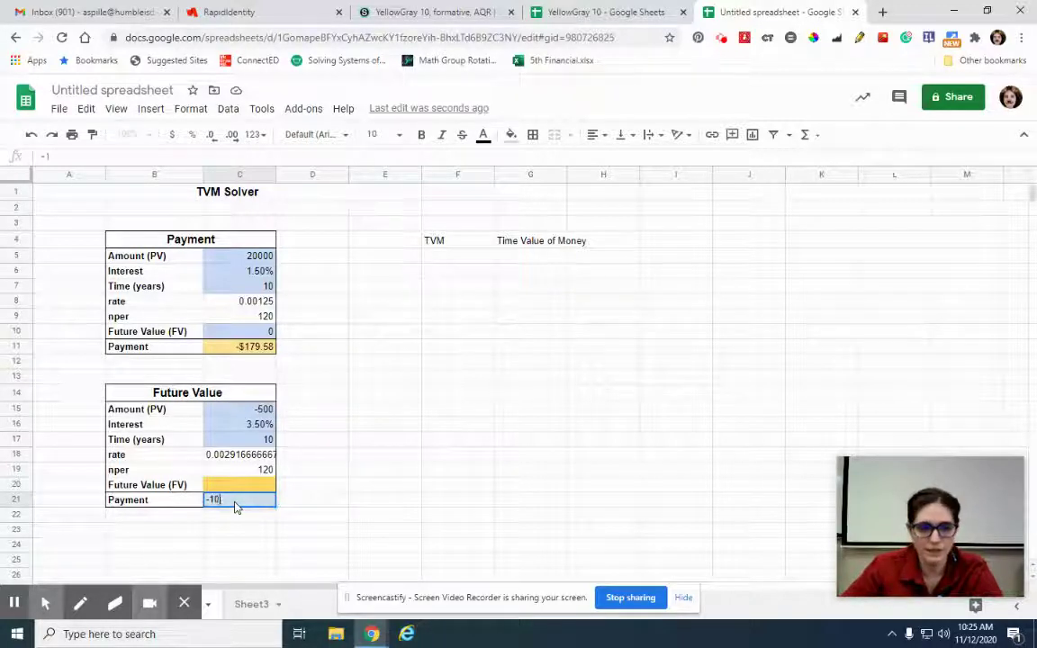
text(0)
Step: Commit -100 as the payment and start an FV formula in C20
key(Return)
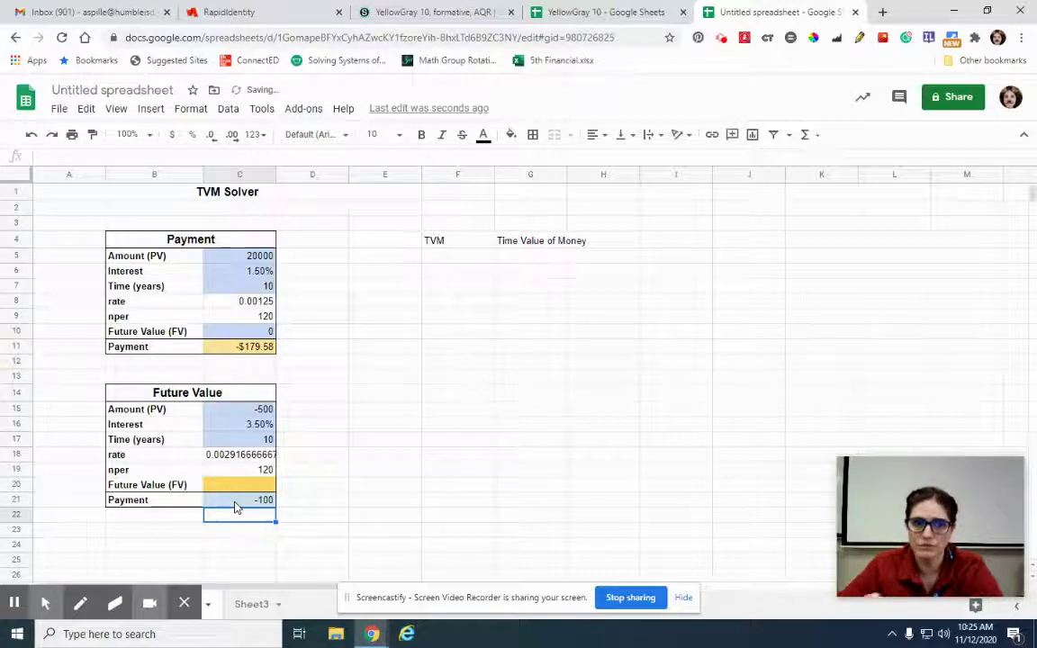
click(232, 484)
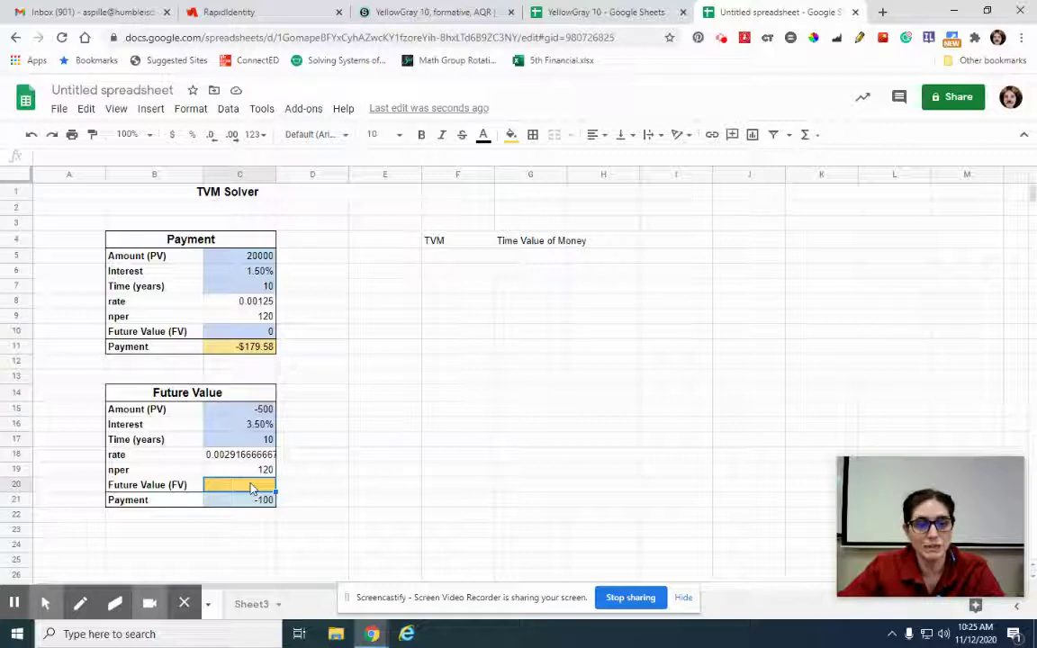
text(=)
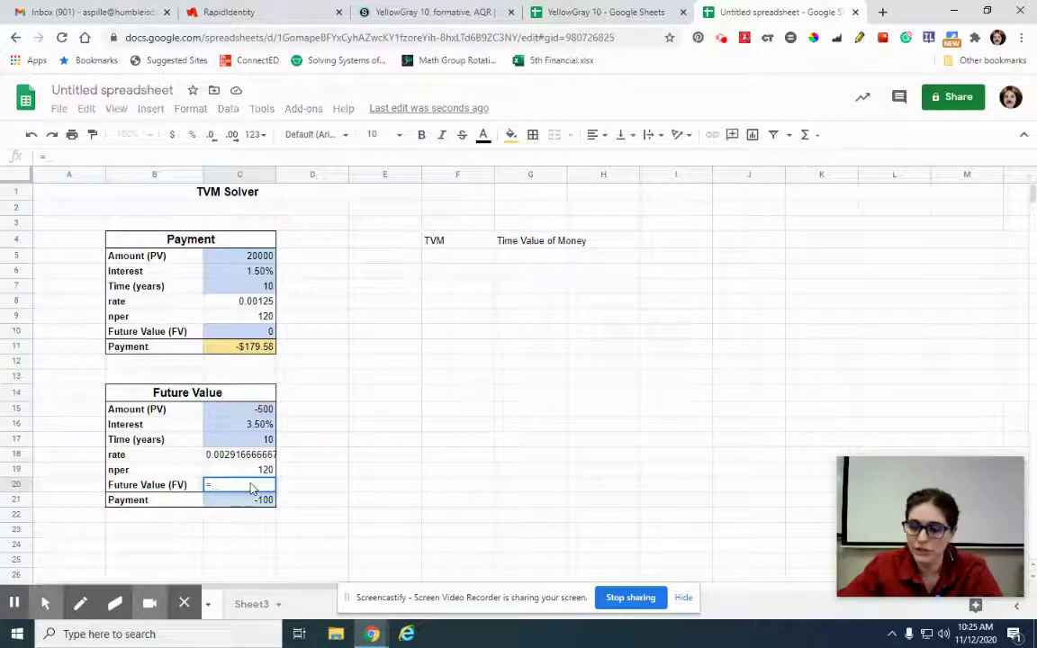
text(fv)
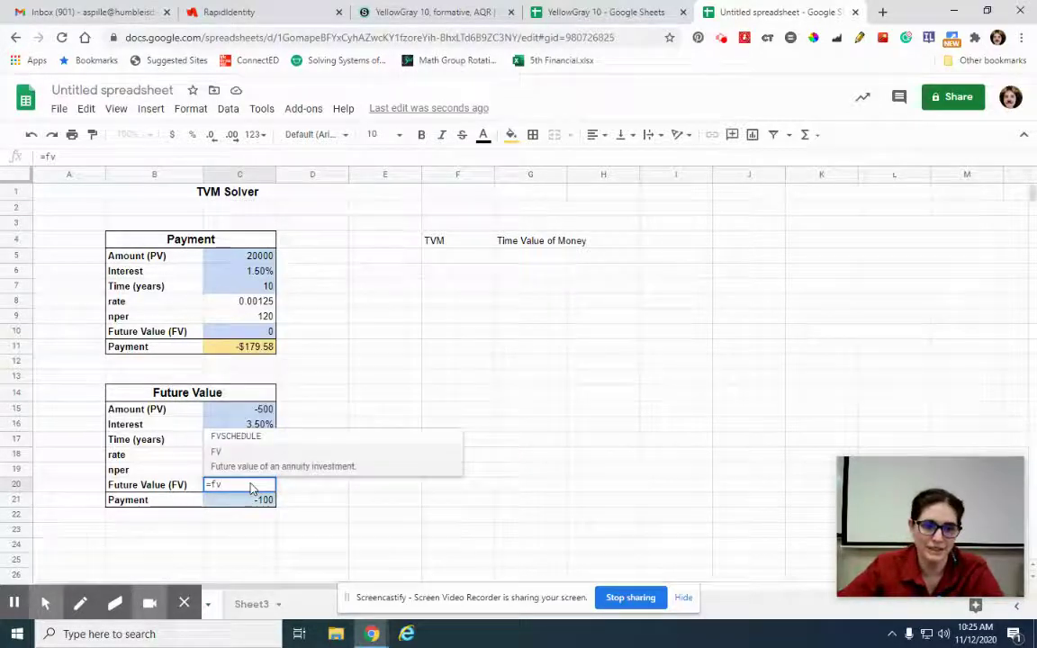
text(()
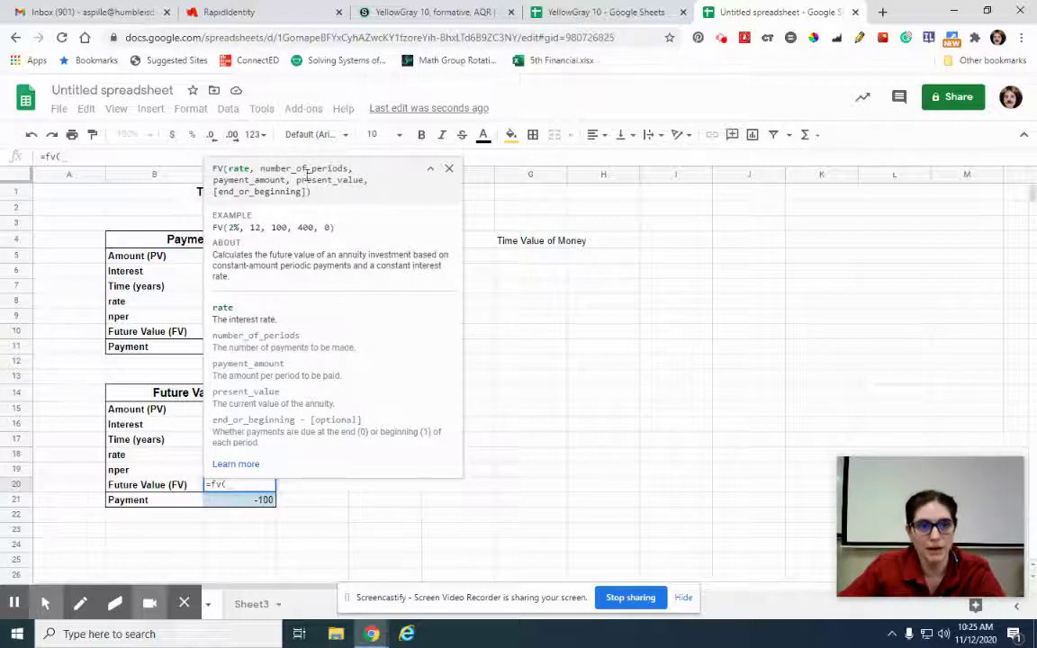
click(448, 168)
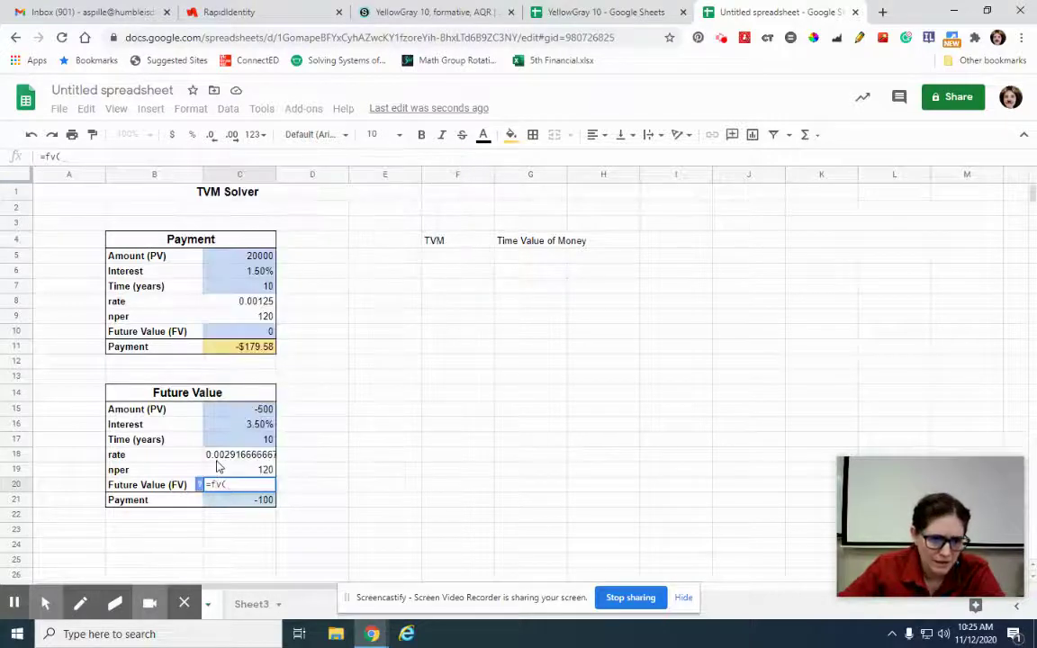
Step: Complete =FV(C18,C19,C21,C15) in C20, giving $15,052.42
click(217, 461)
text(,)
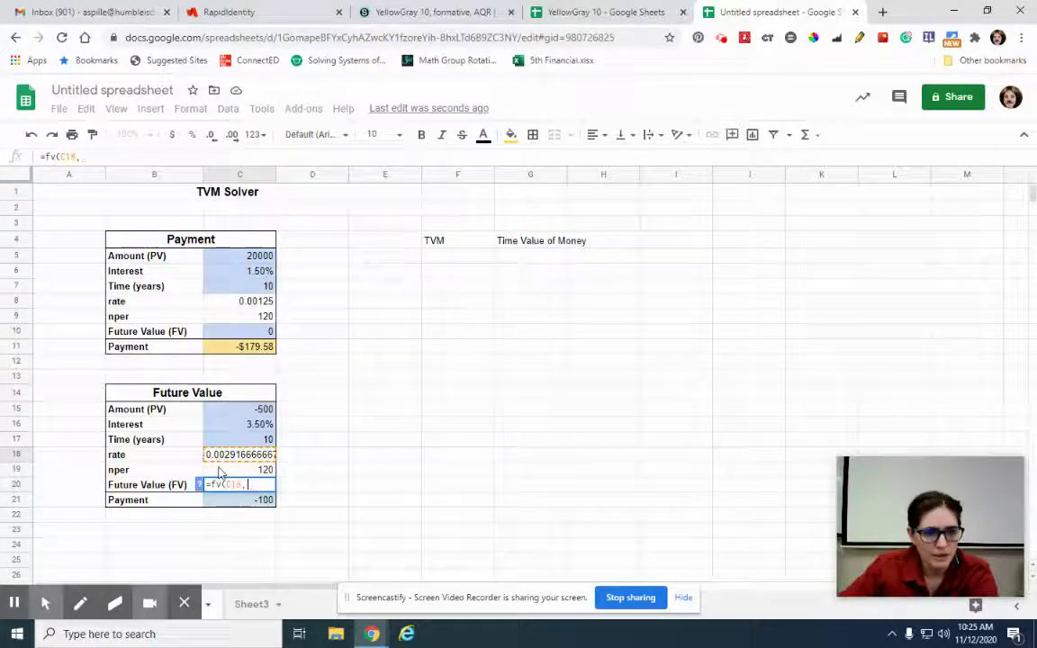
click(218, 471)
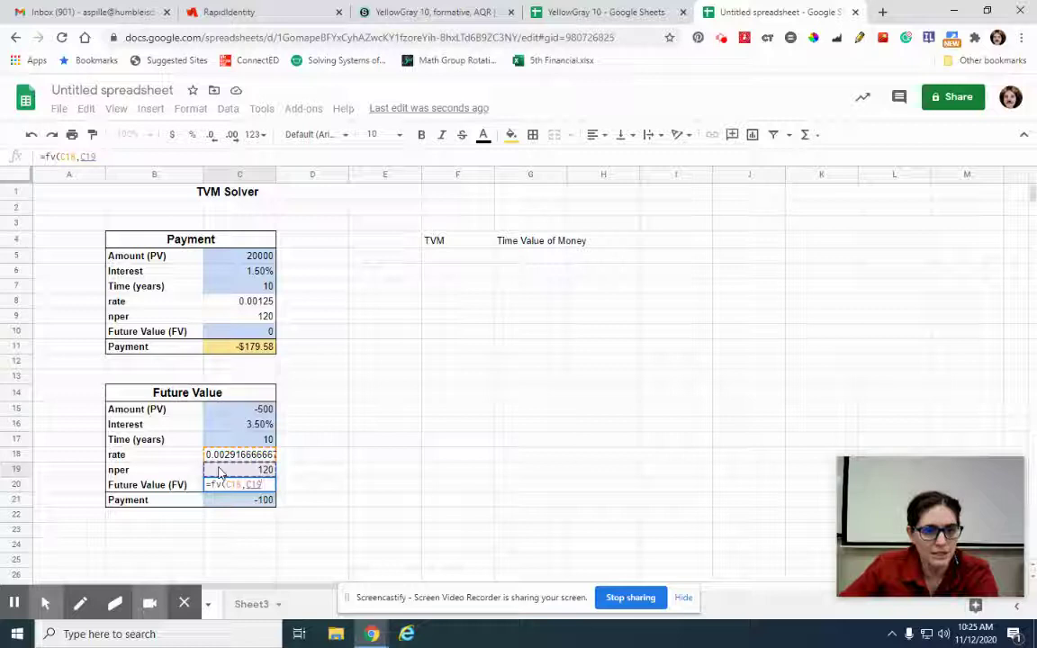
text(,)
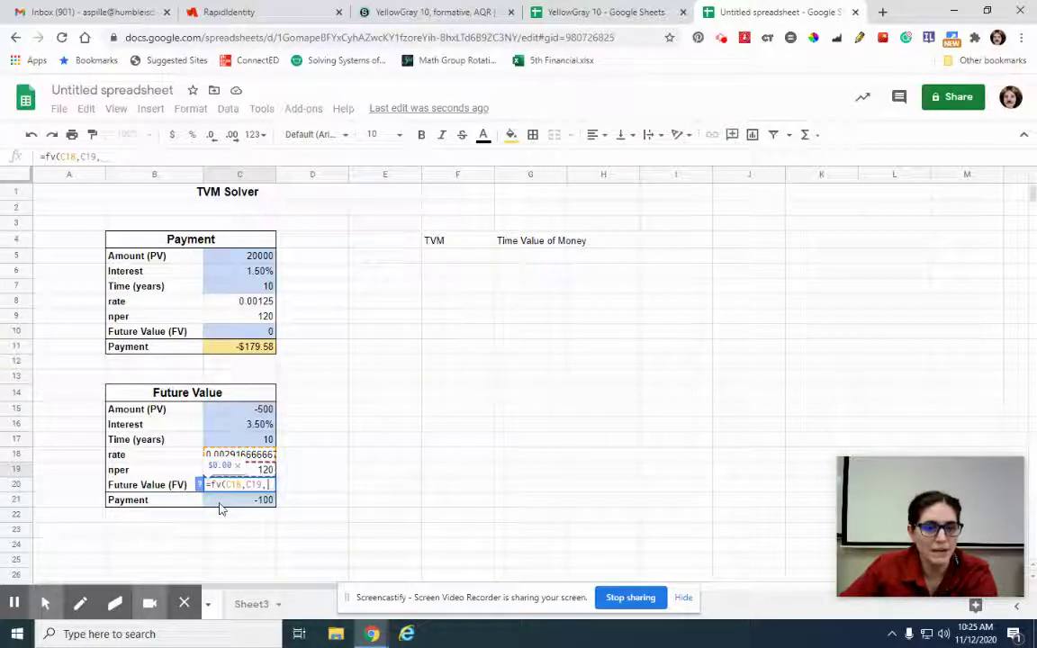
click(220, 500)
text(,)
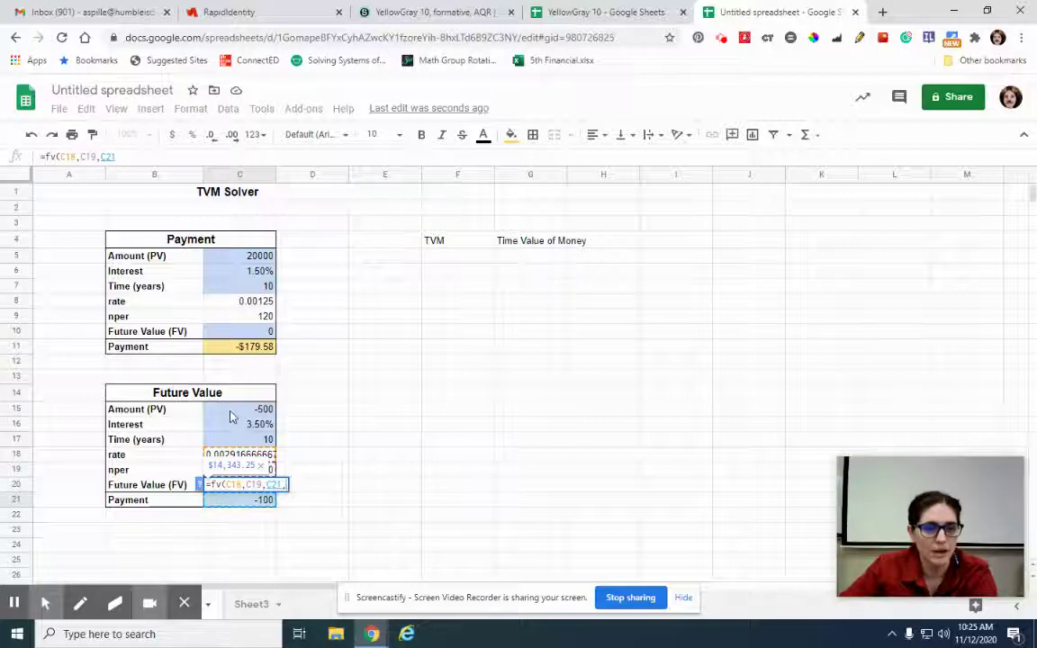
click(230, 415)
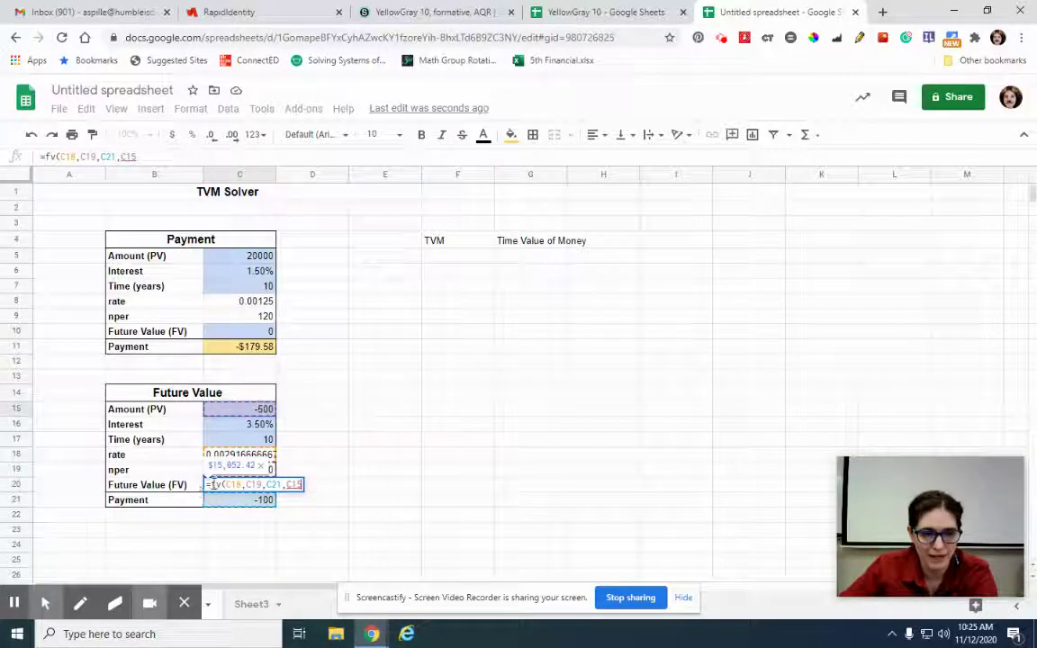
text())
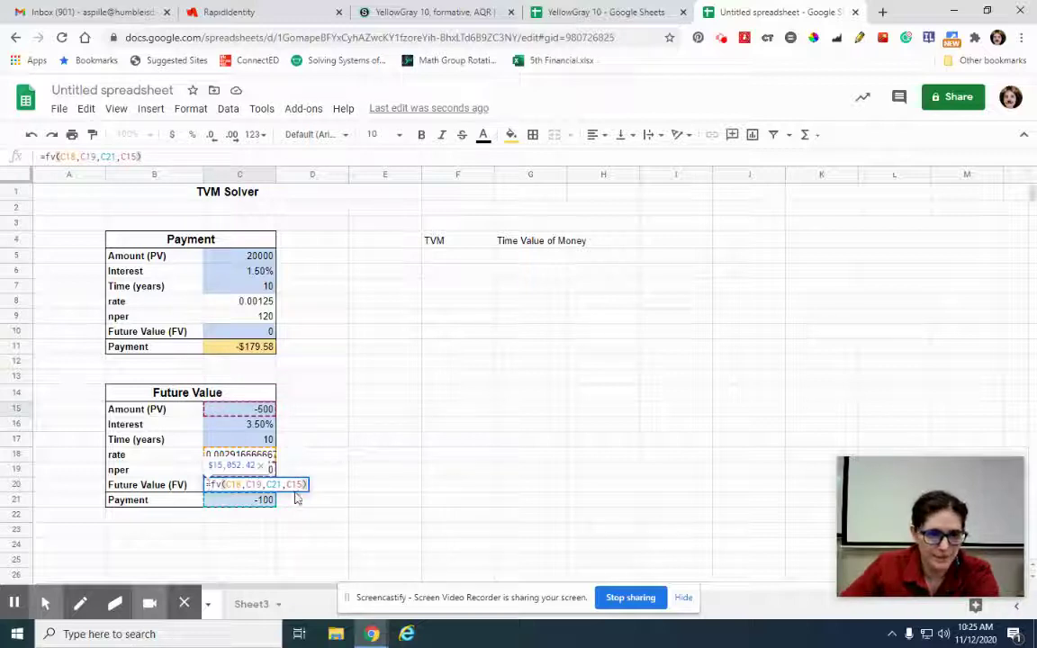
key(Return)
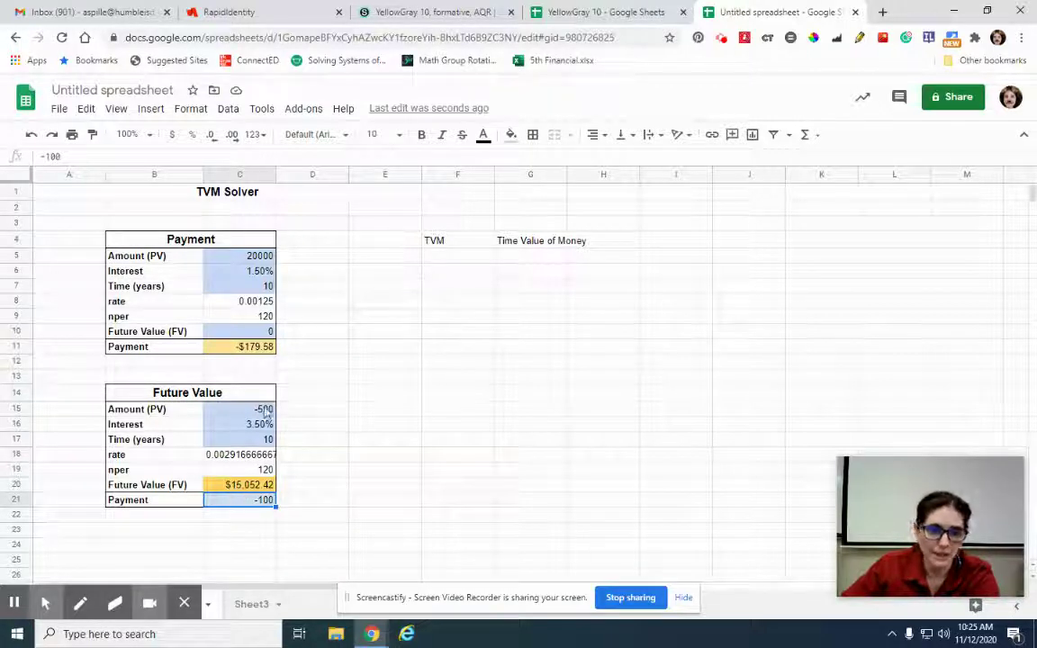
click(343, 471)
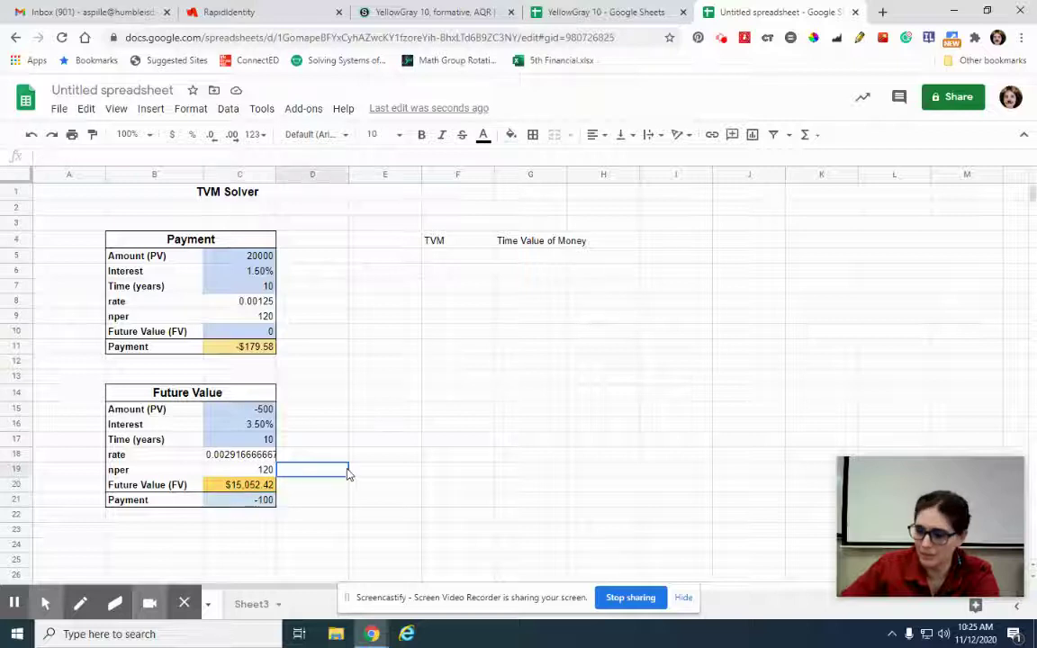
text(=500*1)
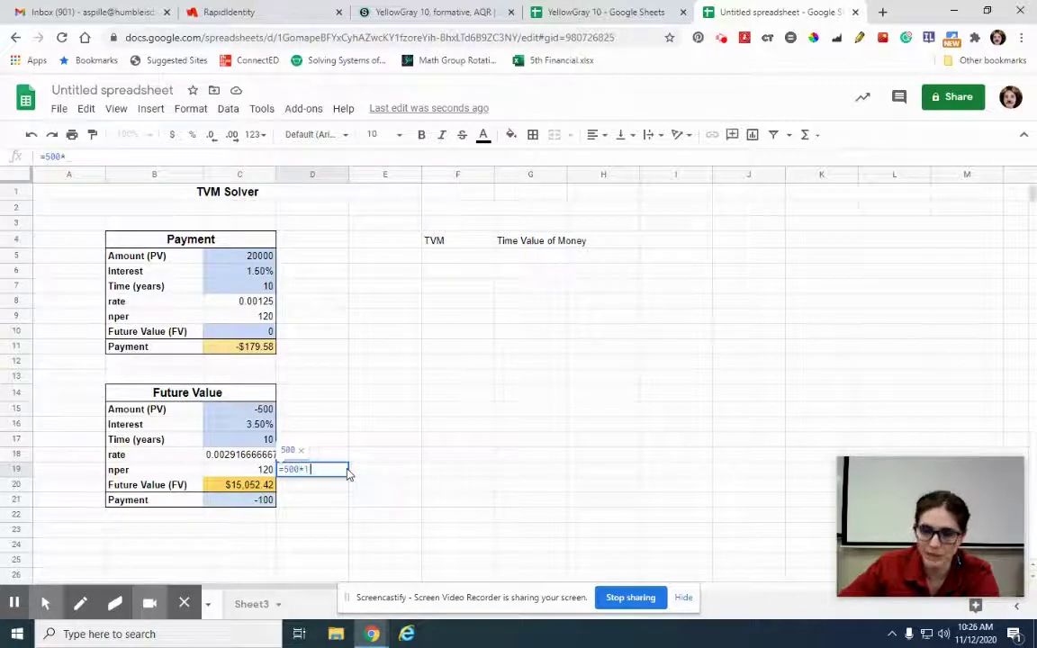
text(20)
key(Return)
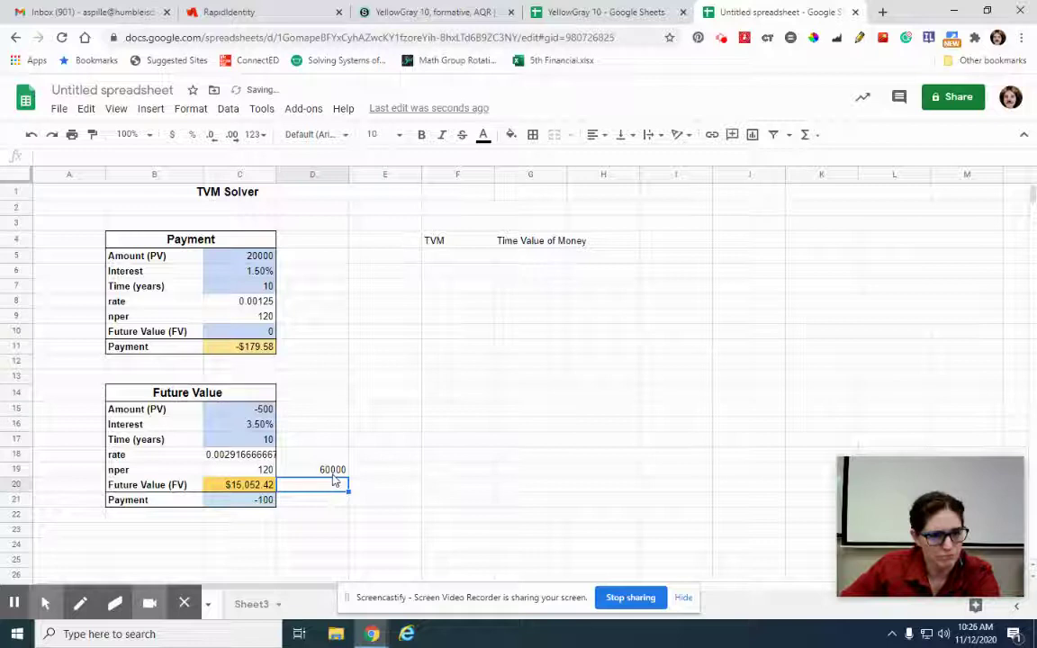
click(333, 475)
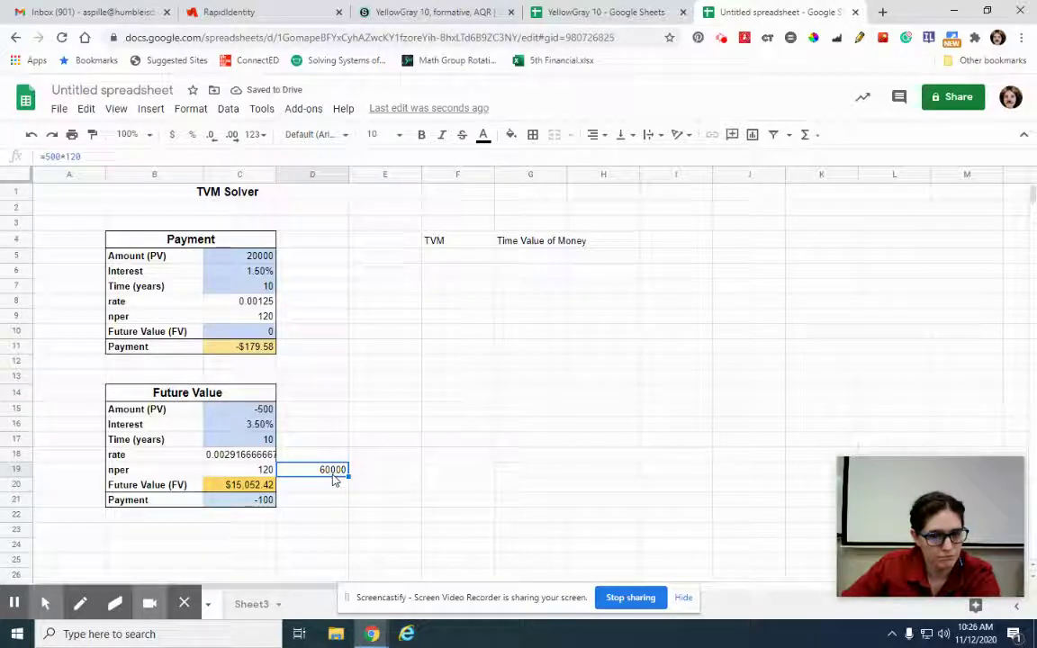
text(500)
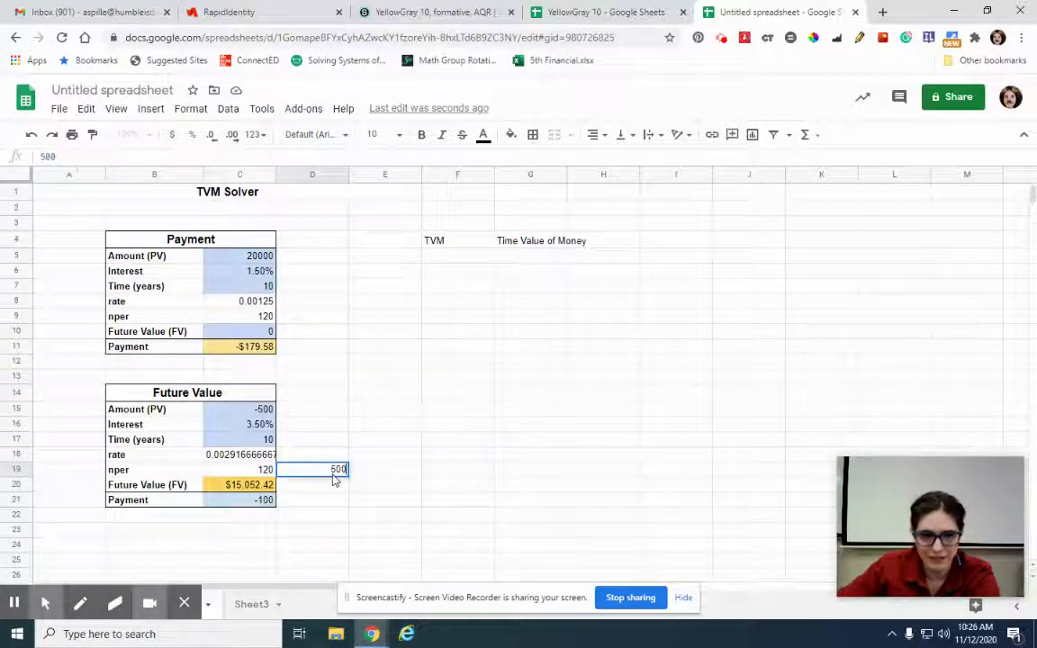
text(*)
key(BackSpace)
key(BackSpace)
key(BackSpace)
key(BackSpace)
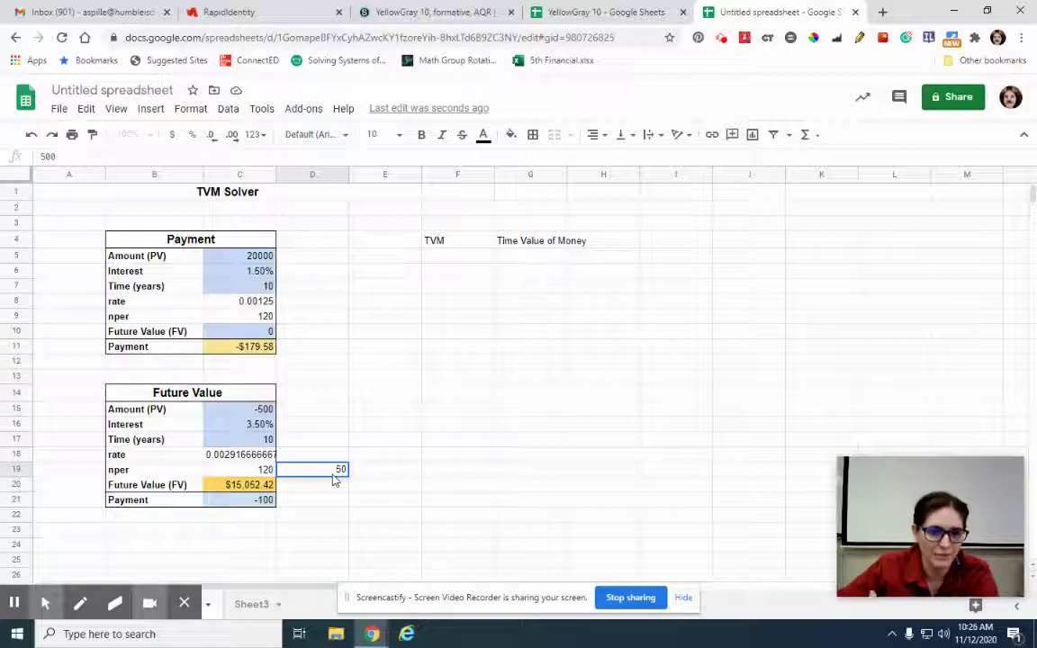
text(100*)
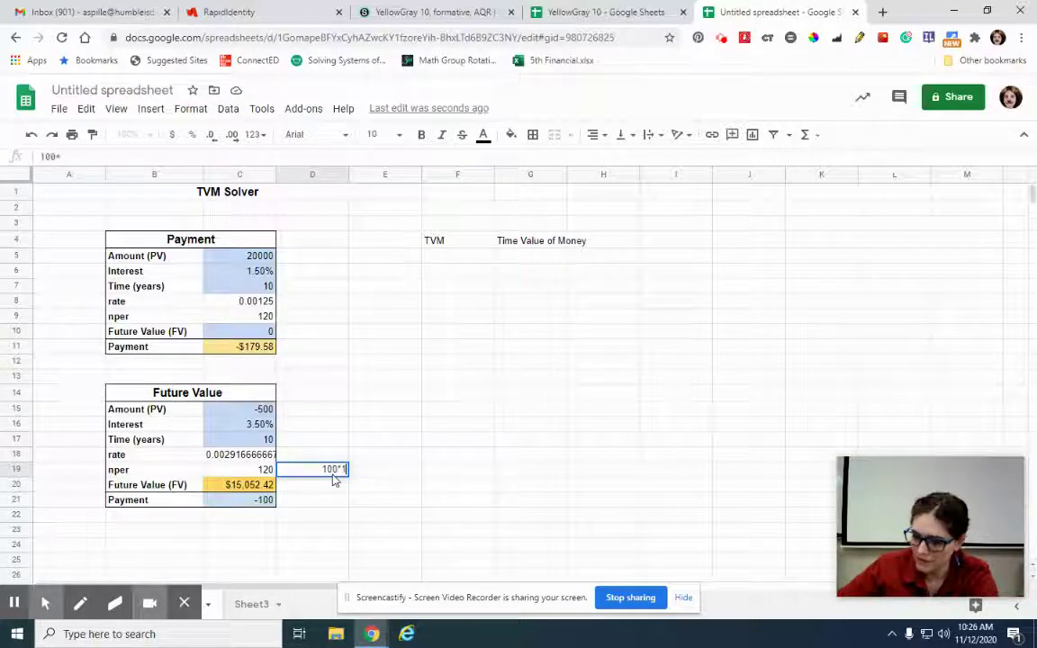
text(120)
key(Return)
click(299, 469)
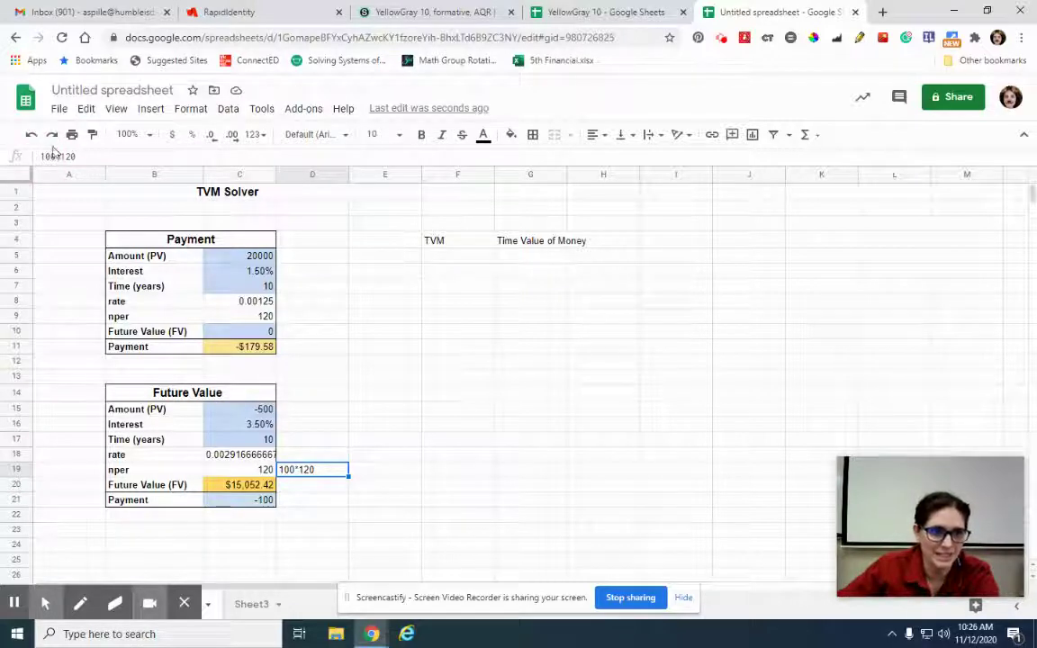
click(41, 156)
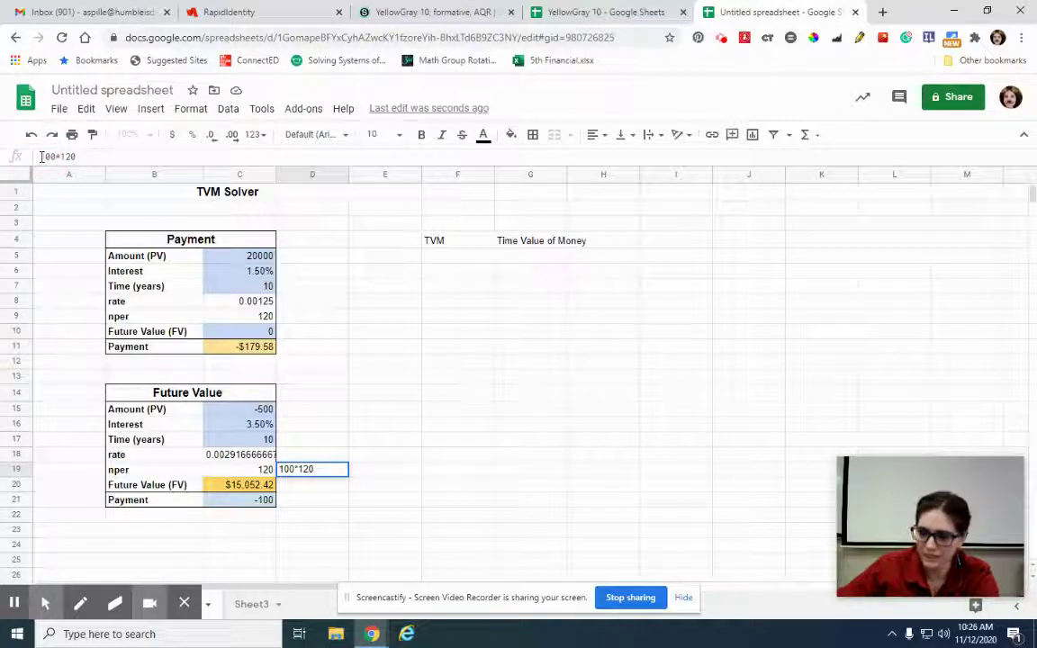
text(=)
key(Return)
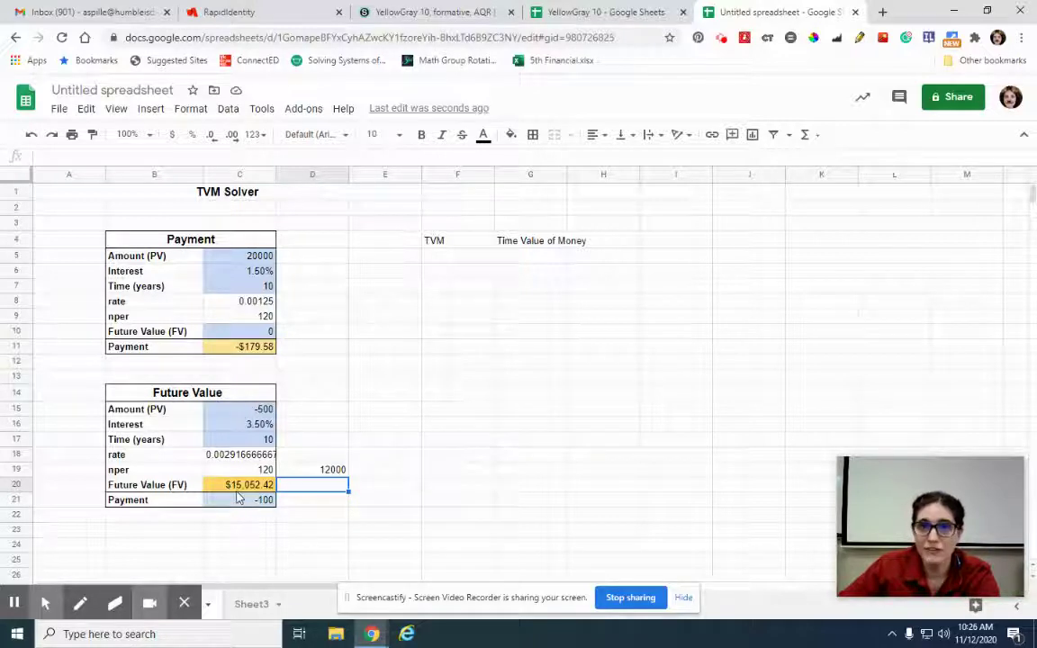
click(329, 472)
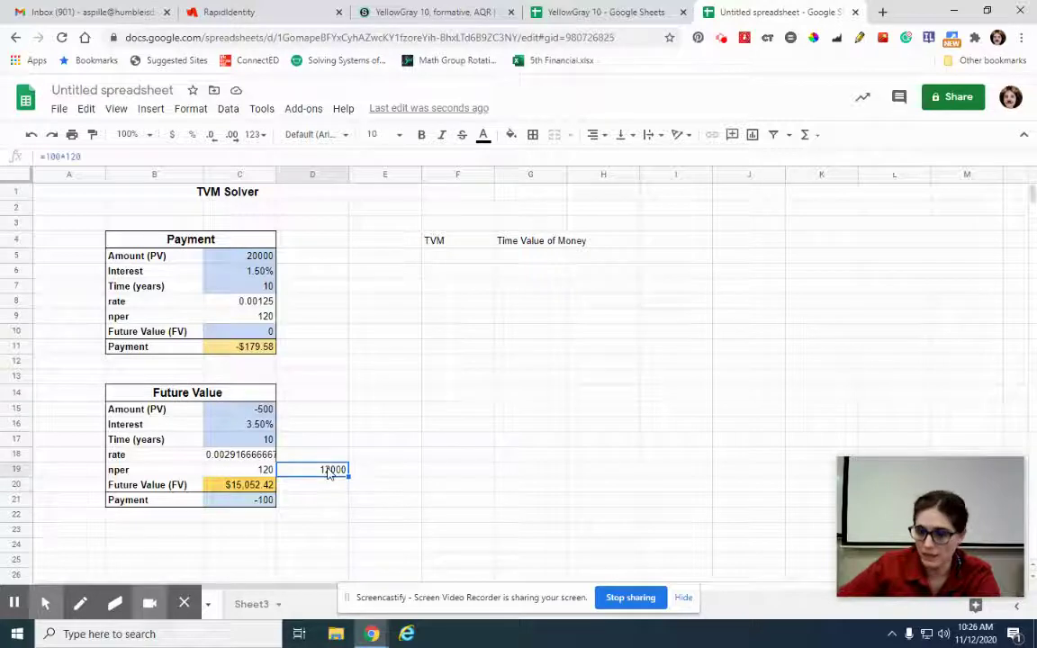
key(Delete)
click(244, 484)
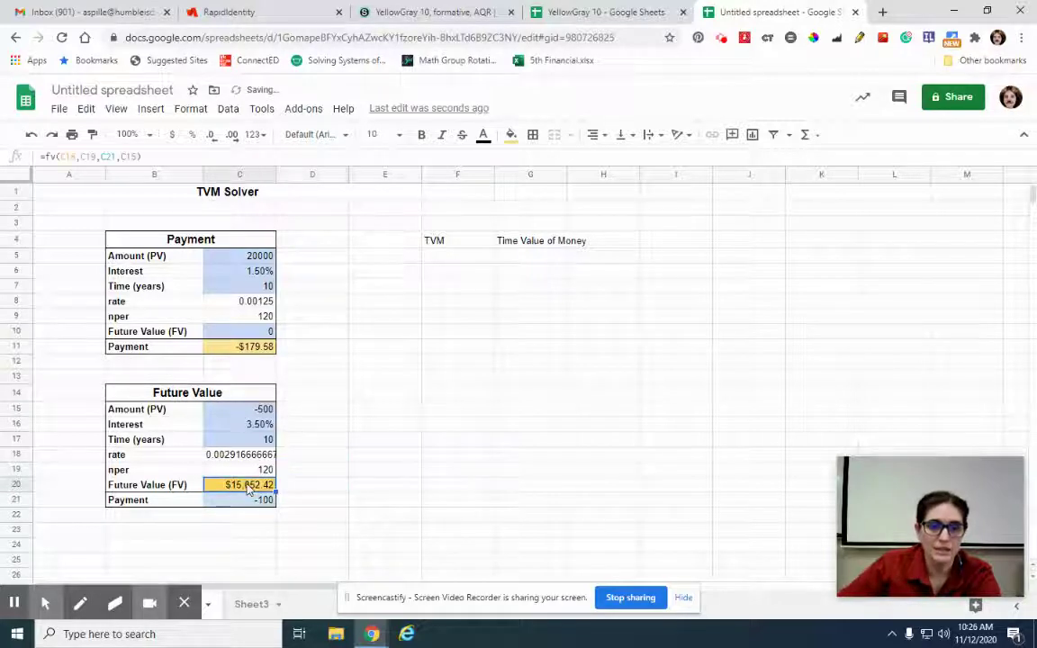
click(152, 156)
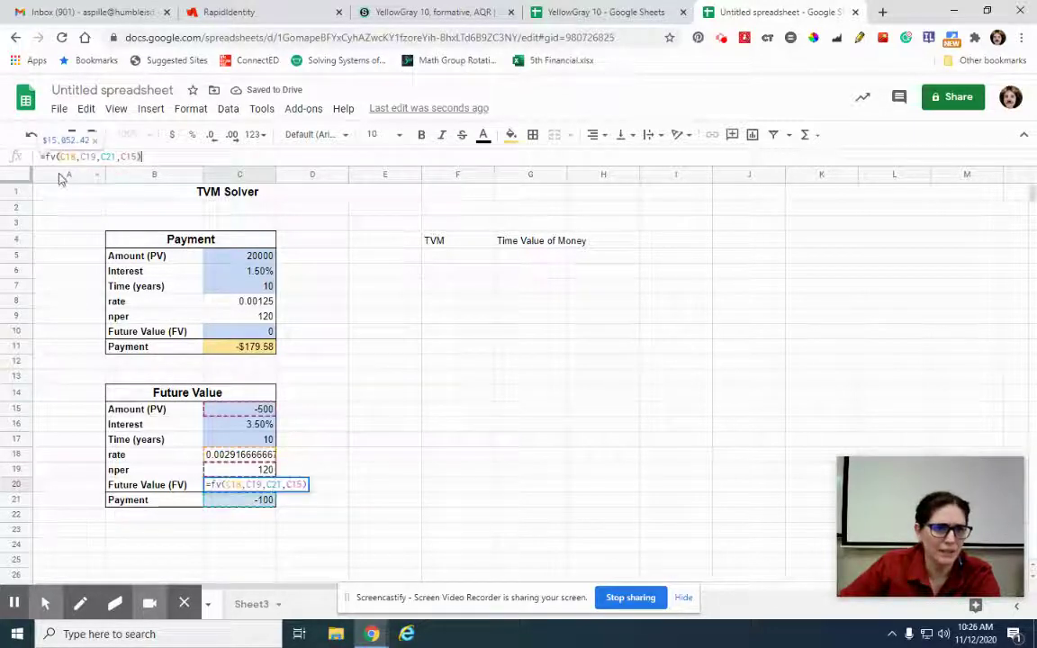
click(47, 156)
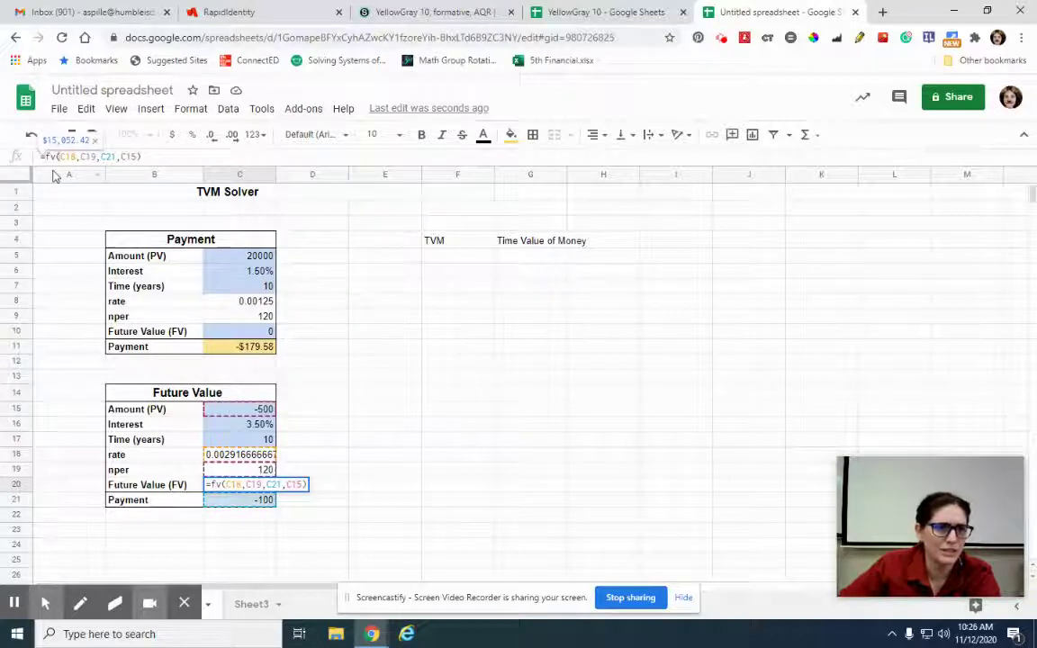
click(408, 394)
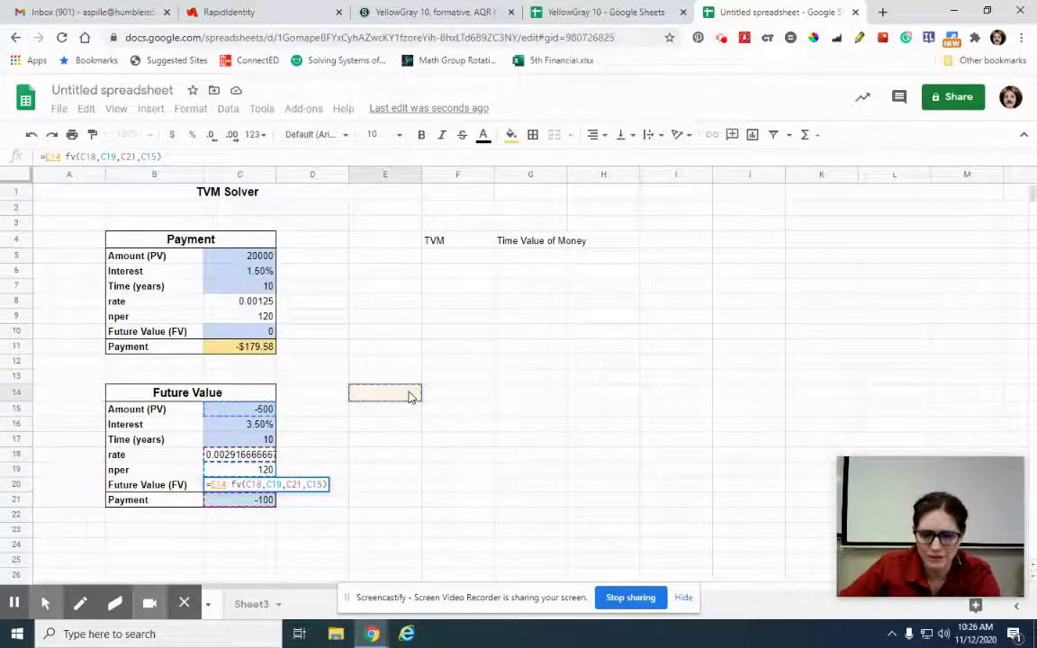
key(Escape)
click(404, 415)
text(=fv()
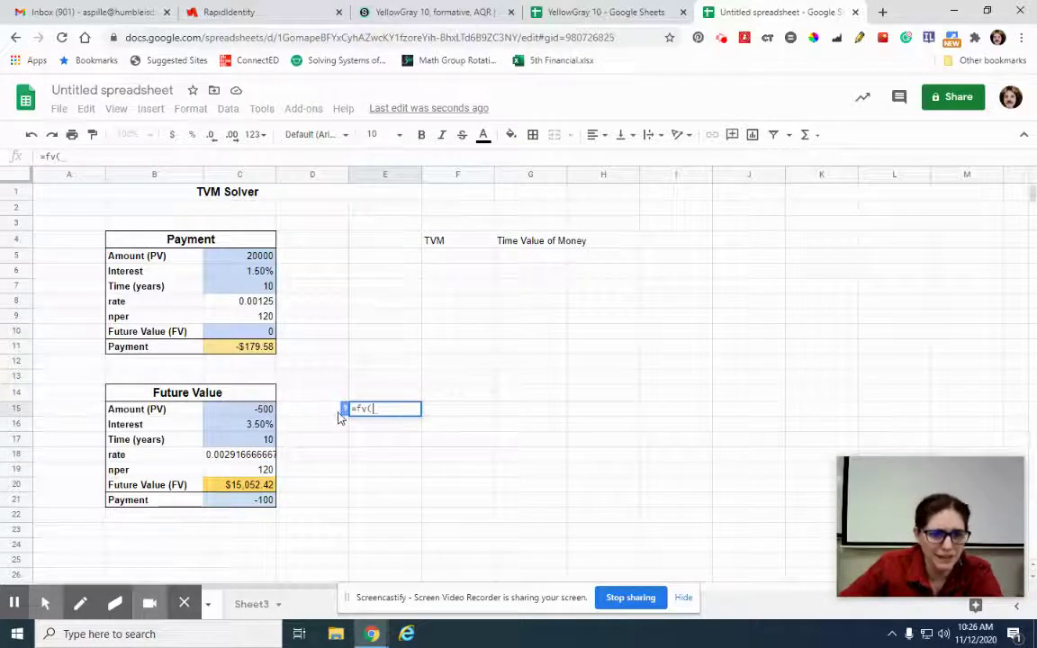
click(344, 410)
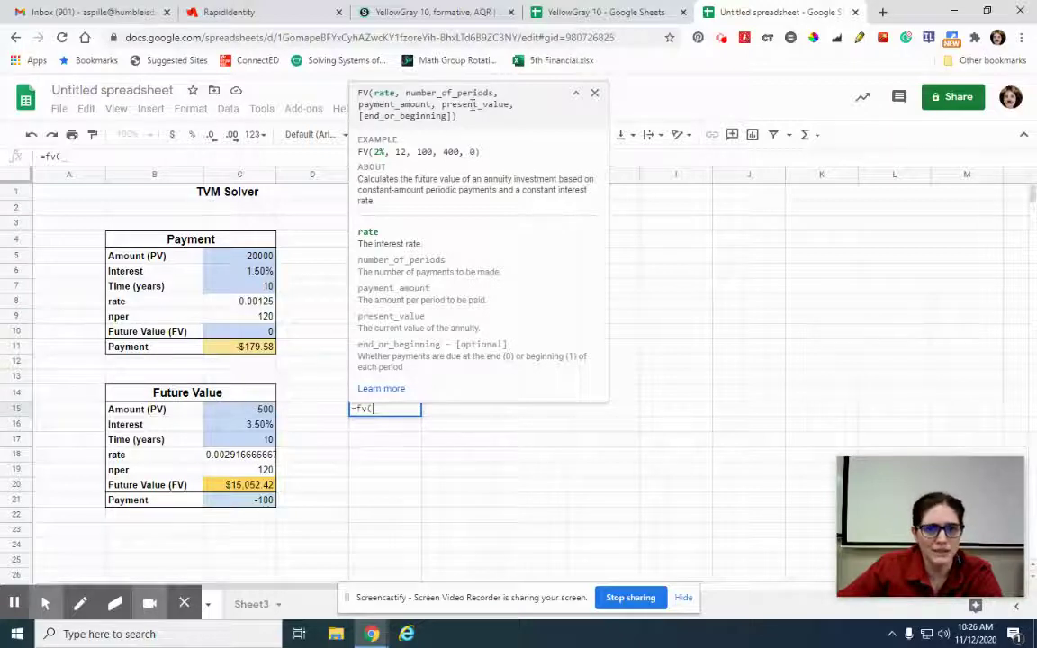
click(594, 92)
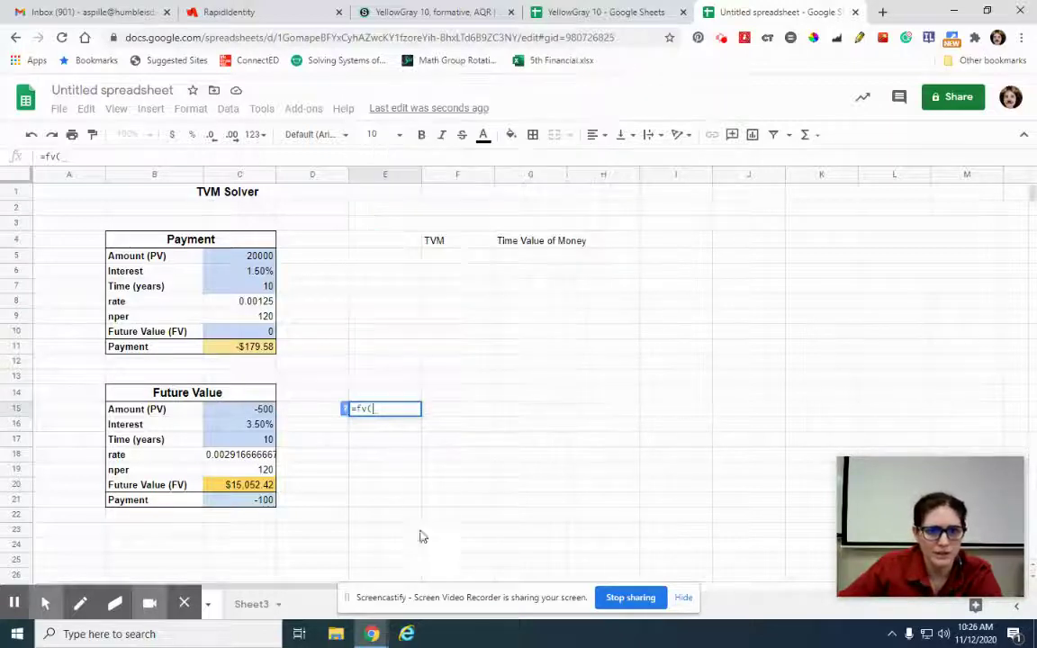
key(Escape)
click(265, 485)
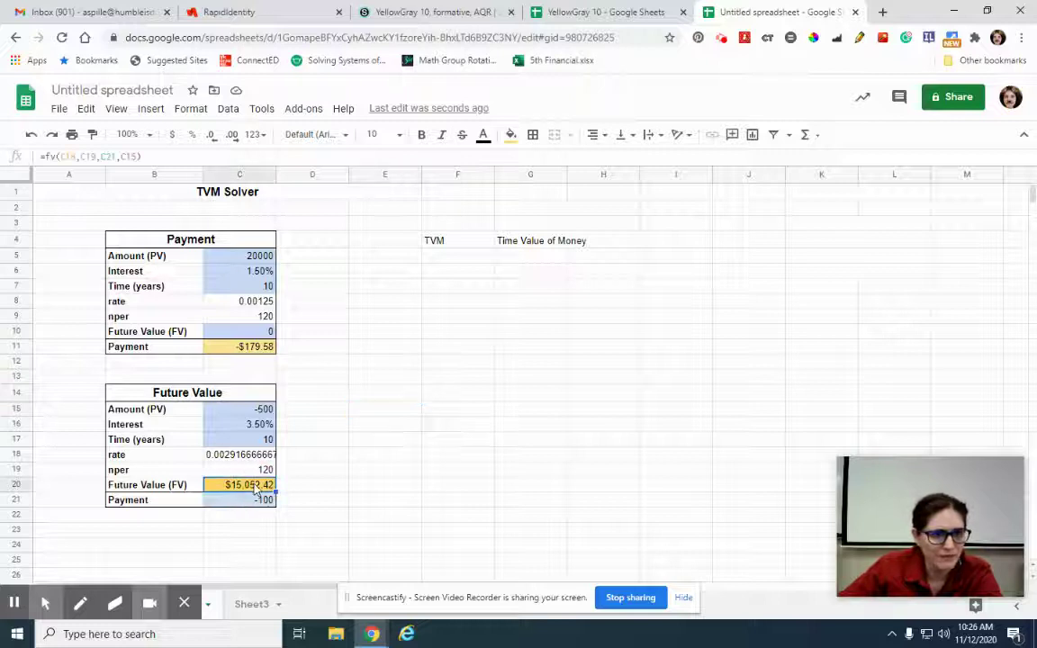
click(340, 411)
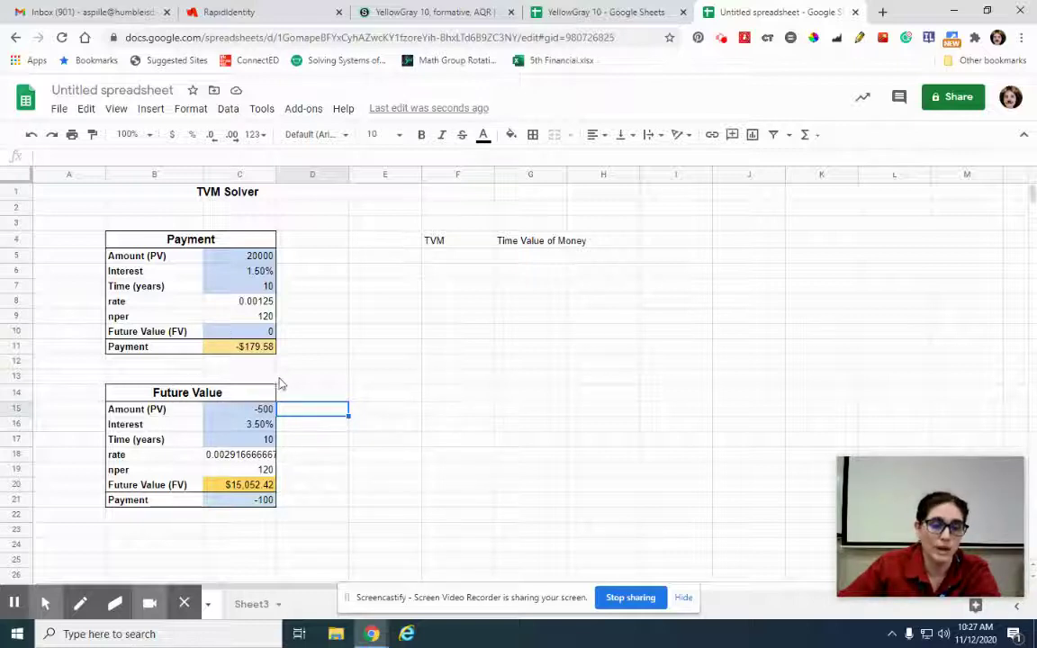
Step: Copy the Payment table B4:C11 and paste it at E10
click(135, 238)
shift+click(232, 347)
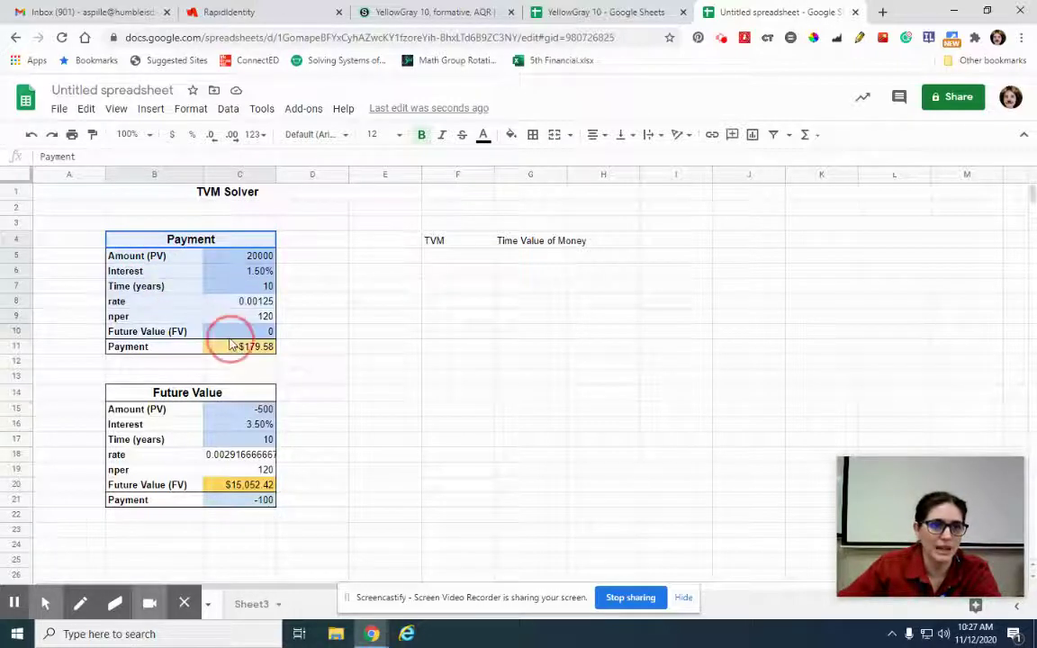
key(ctrl+c)
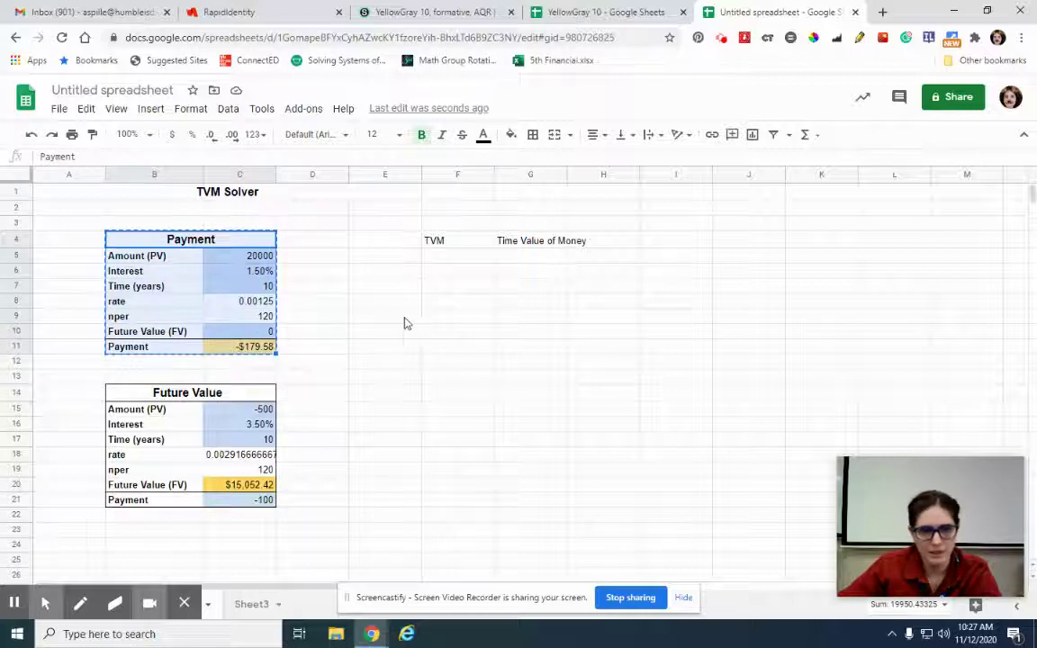
click(402, 336)
key(ctrl+v)
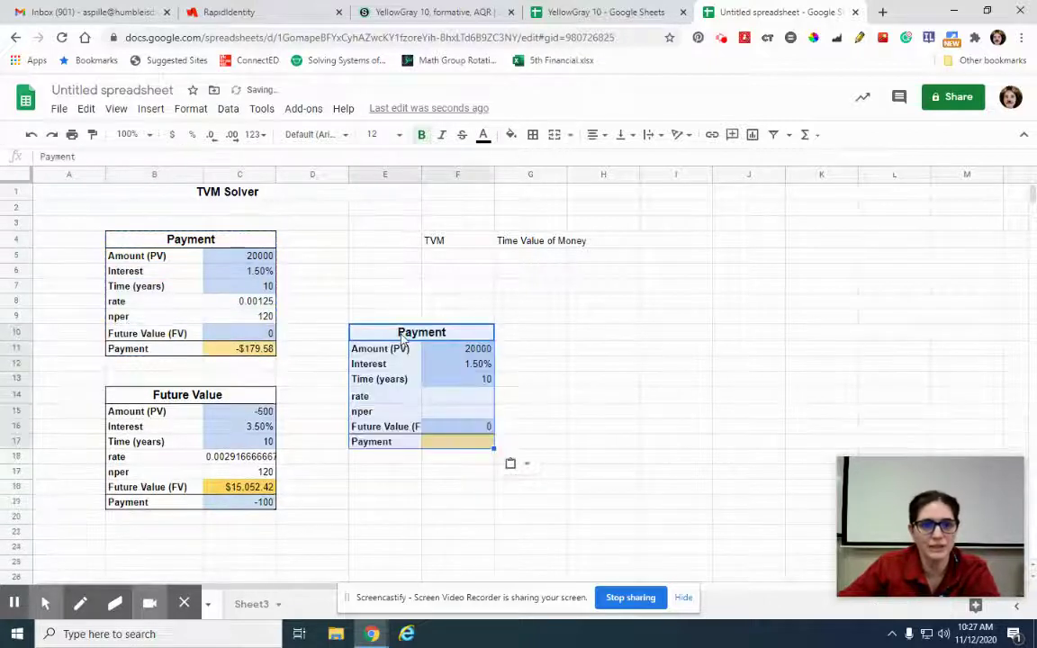
Step: Widen column E so the copied table's labels fit
click(387, 174)
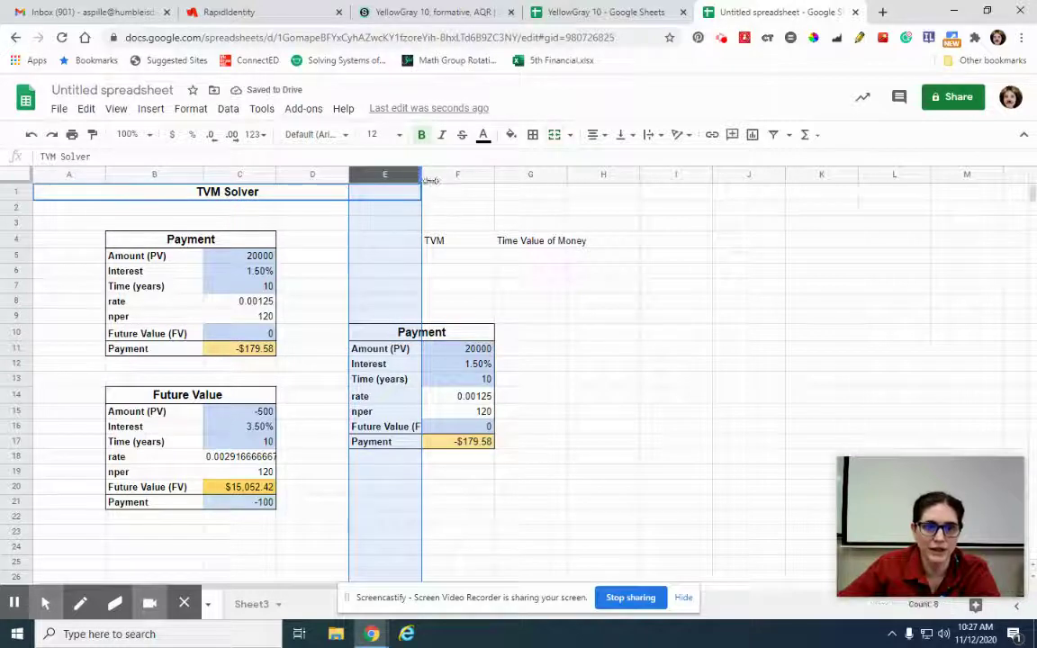
mouse_move(431, 180)
mouse_down()
mouse_move(447, 177)
mouse_move(438, 179)
mouse_up()
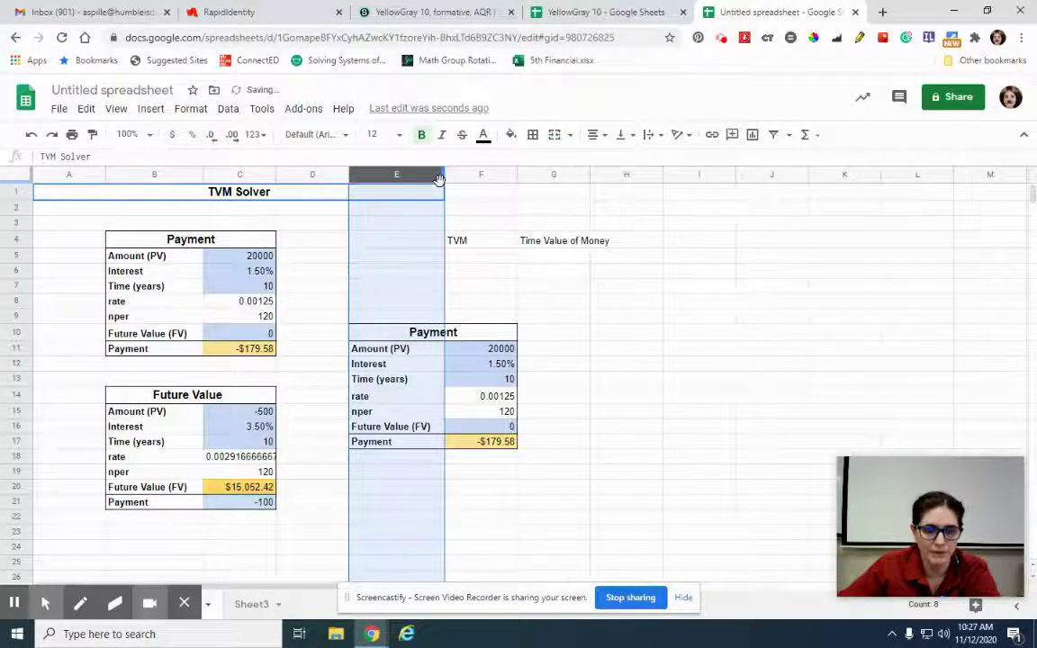
click(464, 520)
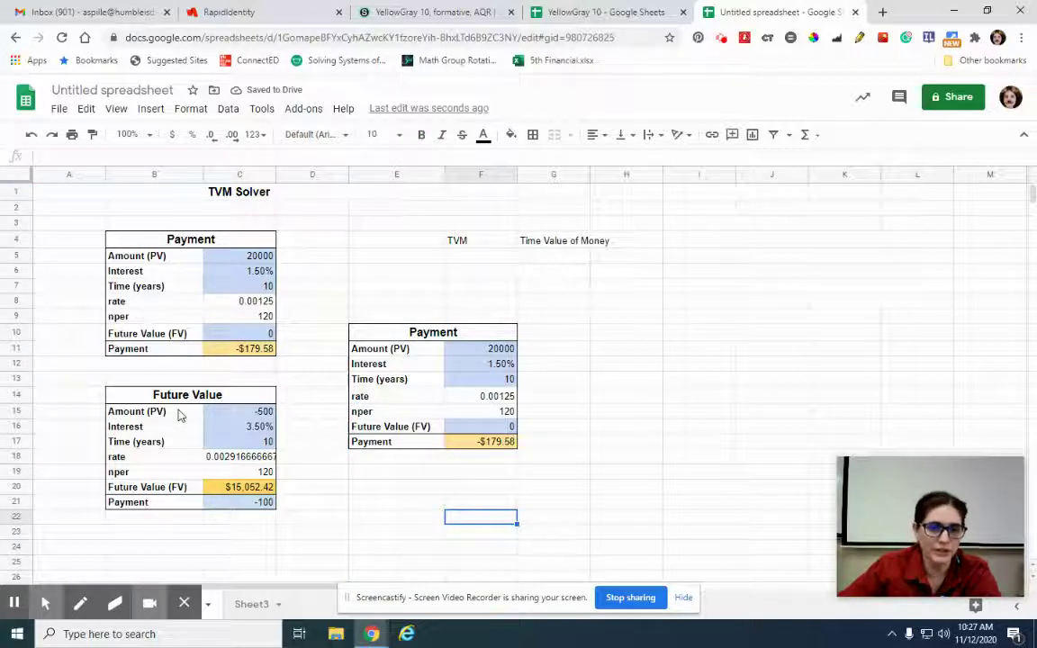
Step: Retitle the E10 header 'Initial Investment (PV)'
click(455, 329)
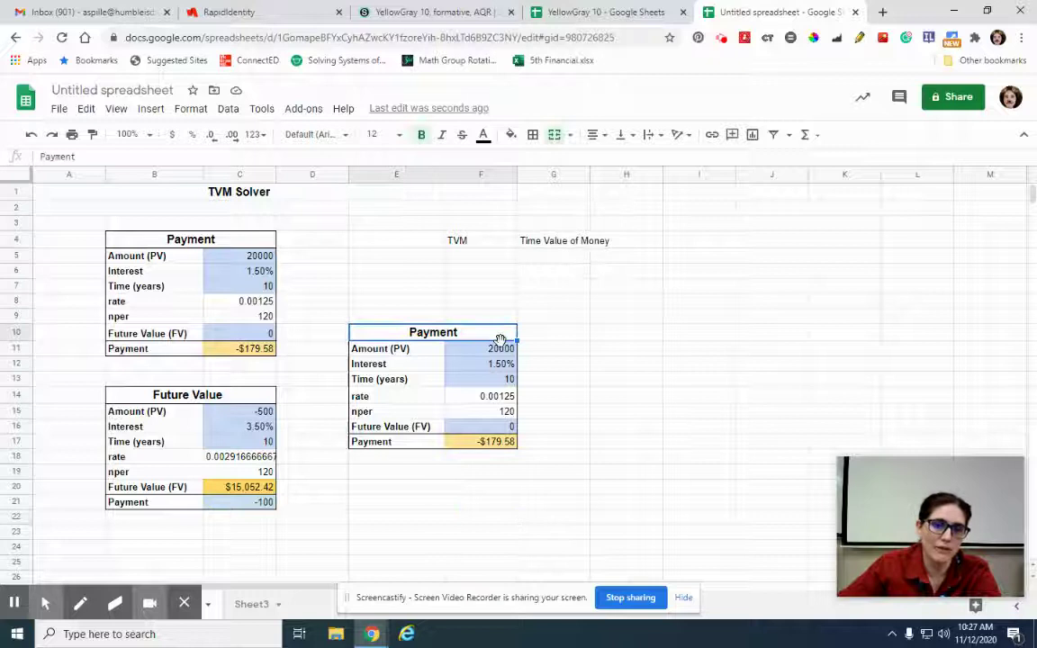
text(Prese)
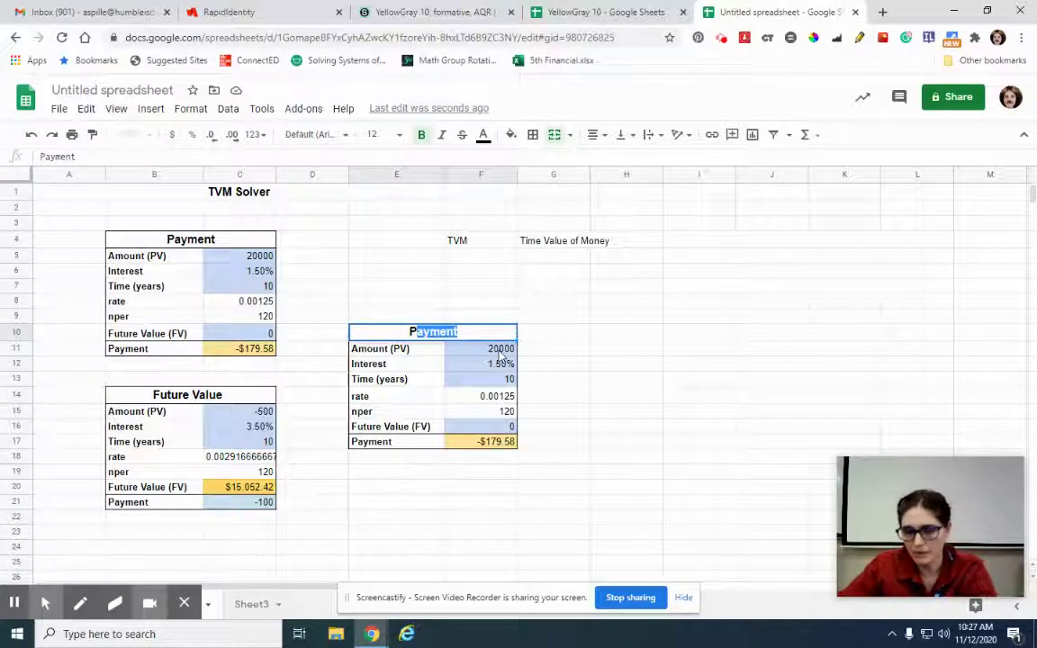
key(BackSpace)
key(BackSpace)
key(BackSpace)
key(BackSpace)
key(BackSpace)
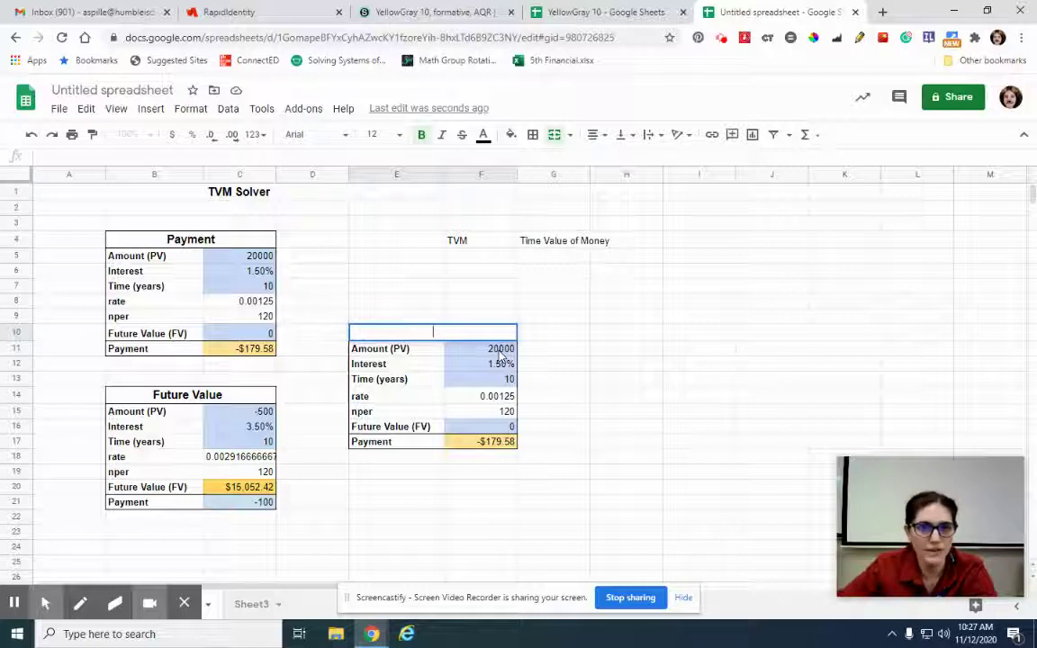
text(Initial )
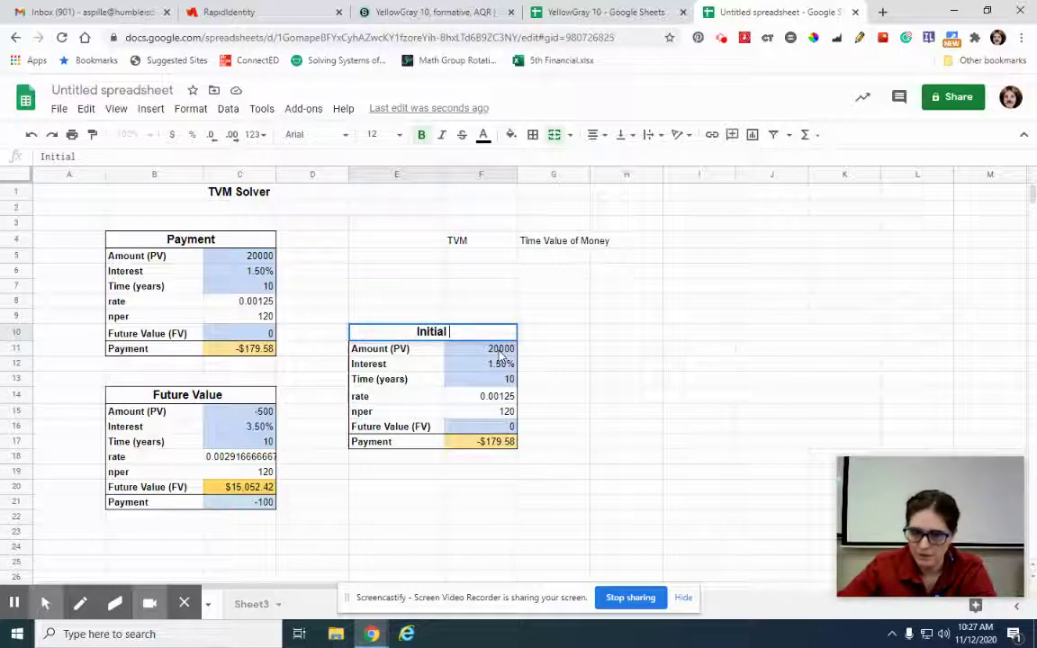
text(Investment)
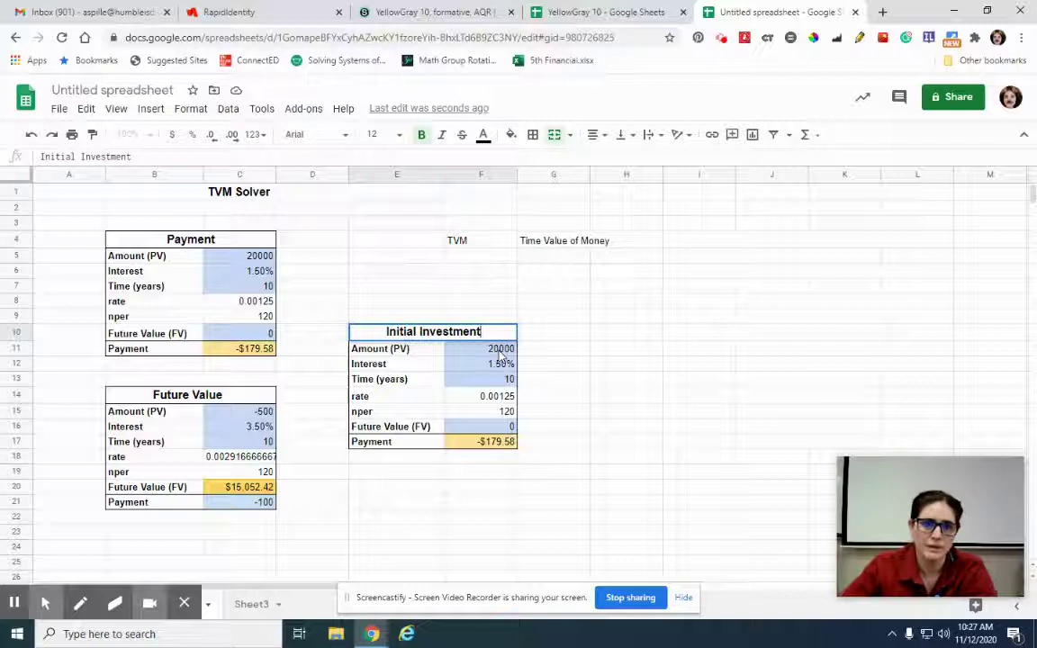
text( (P)
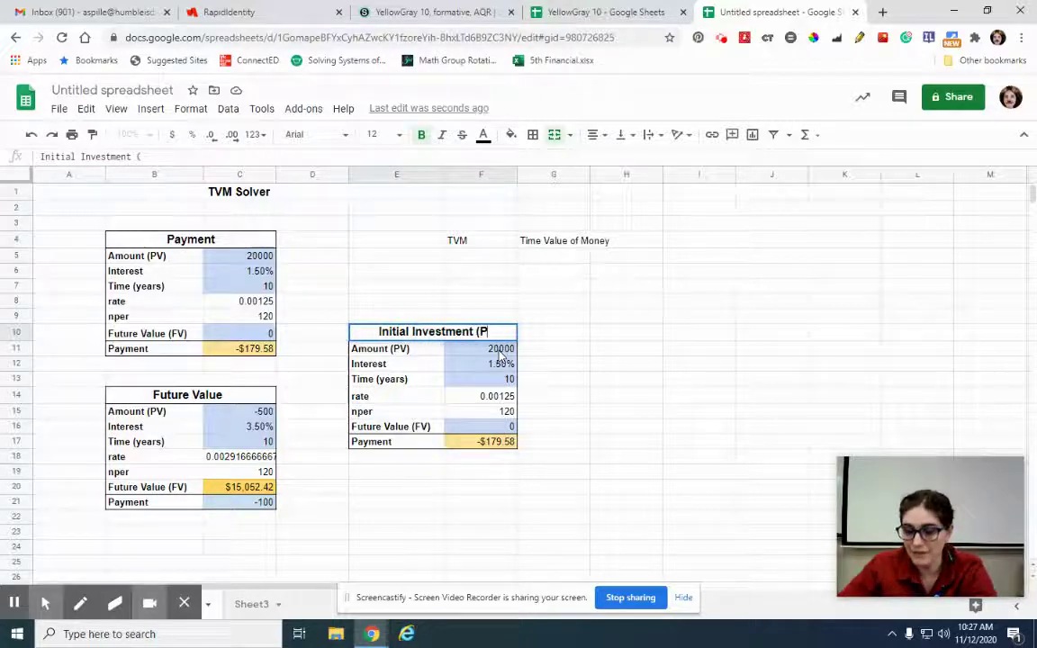
text(V))
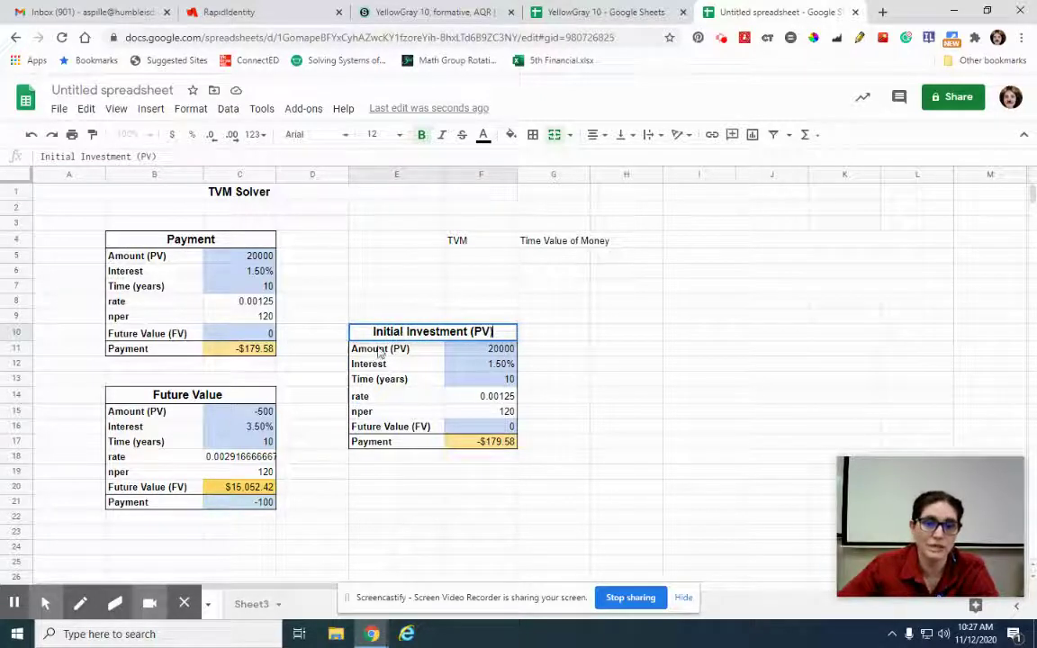
click(464, 349)
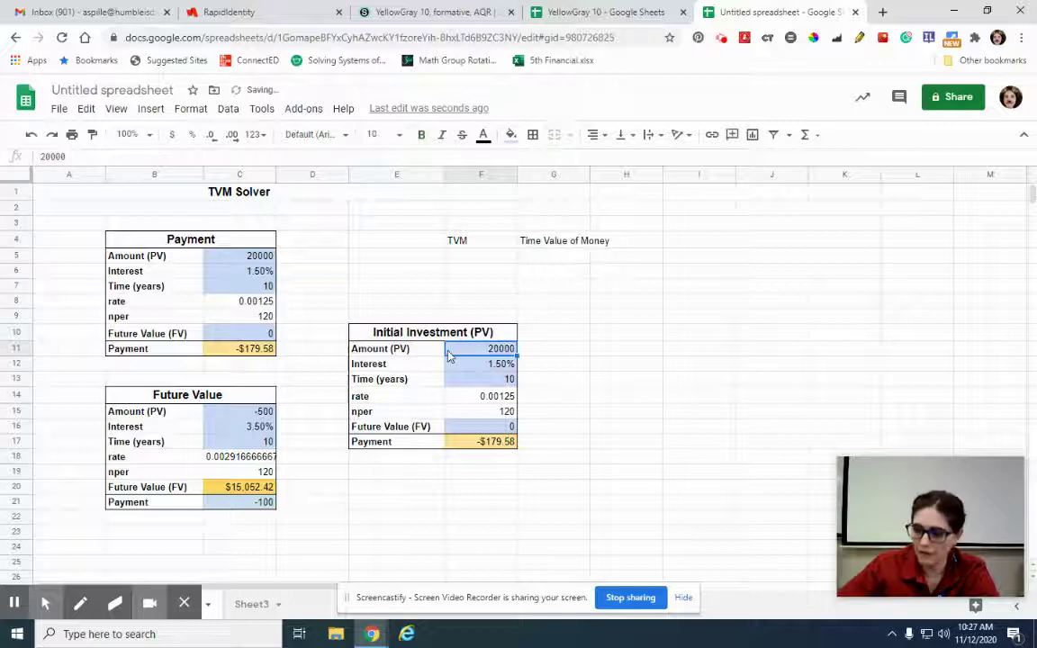
Step: Clear the 20000 in F11 and fill it yellow, and fill the Payment cell light blue
key(Delete)
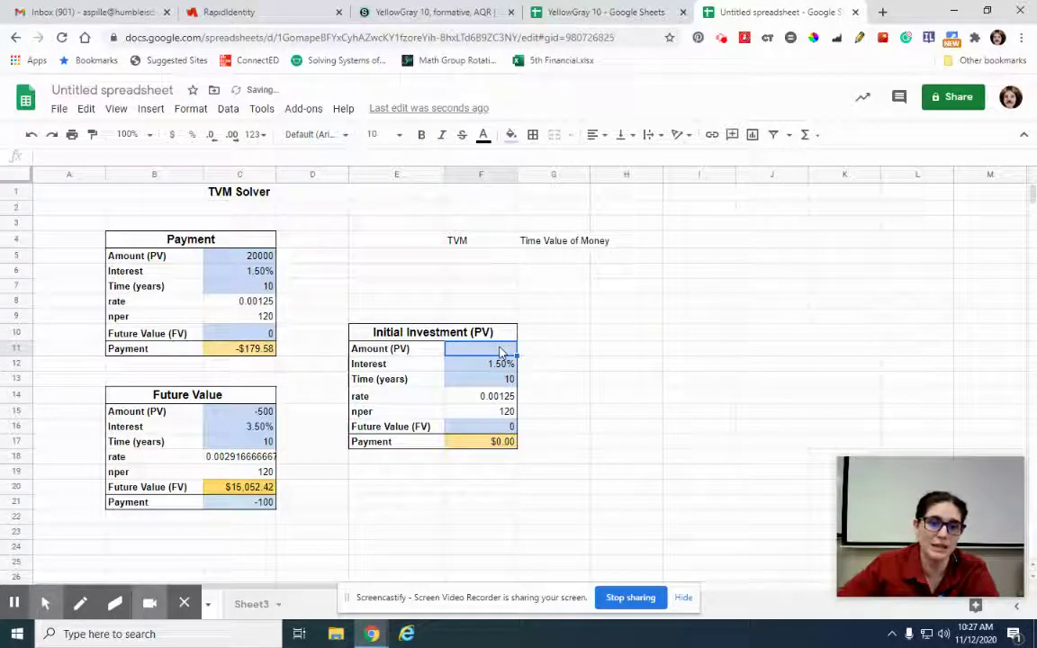
click(510, 135)
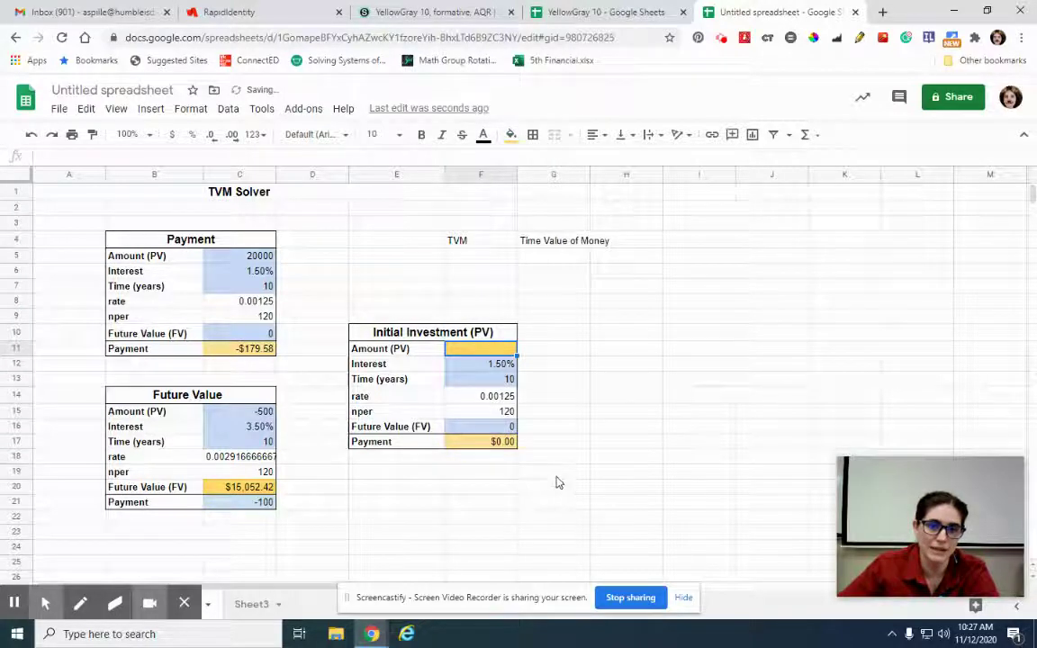
click(484, 440)
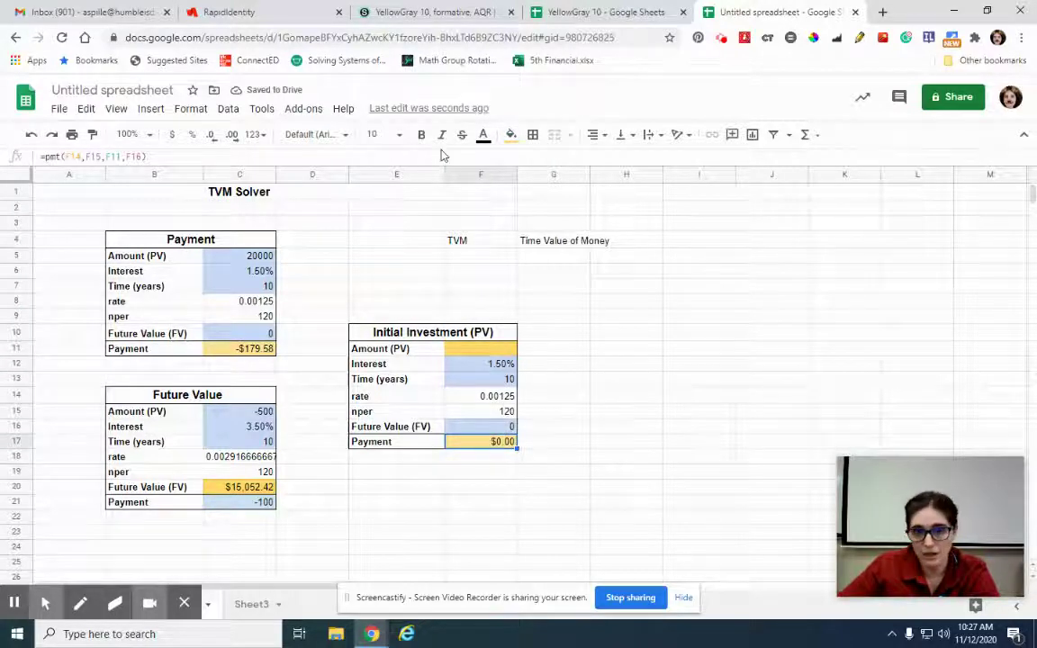
click(510, 135)
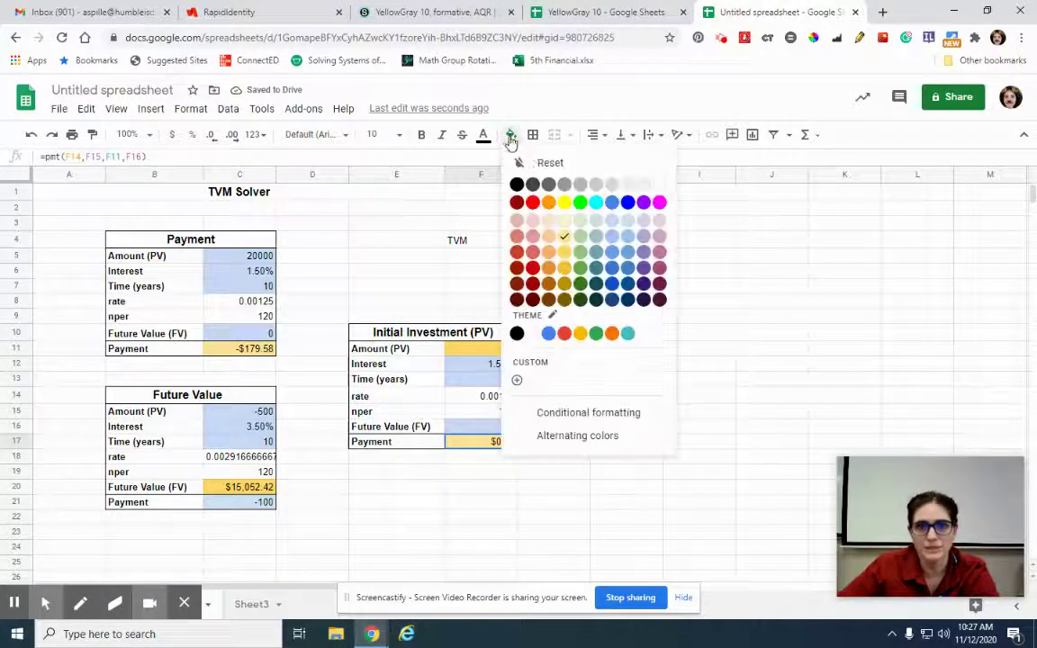
click(612, 221)
click(553, 486)
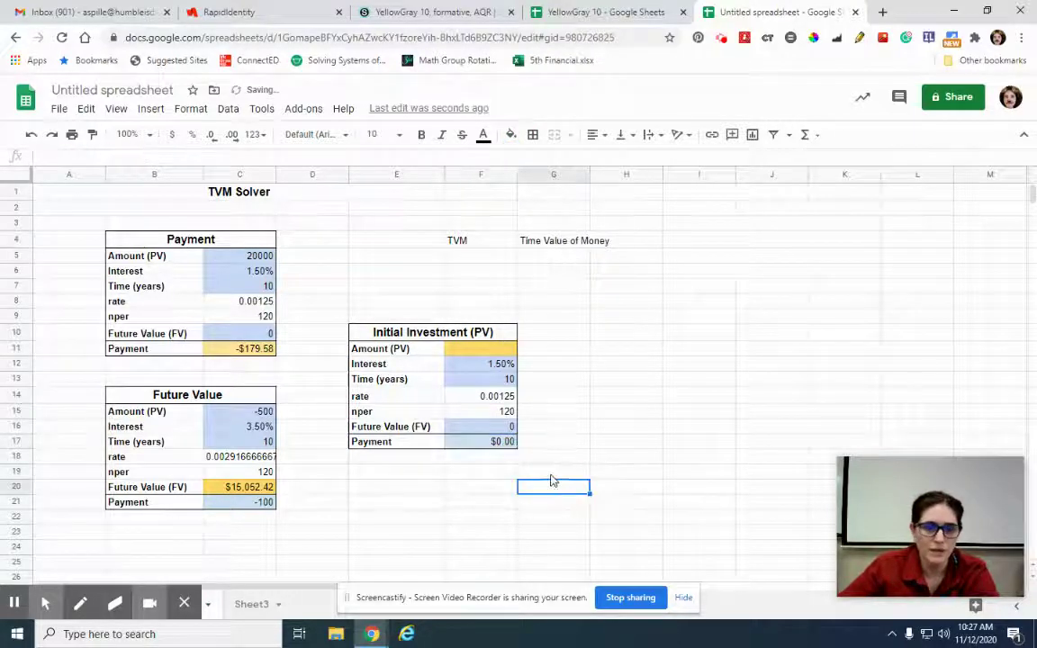
click(466, 353)
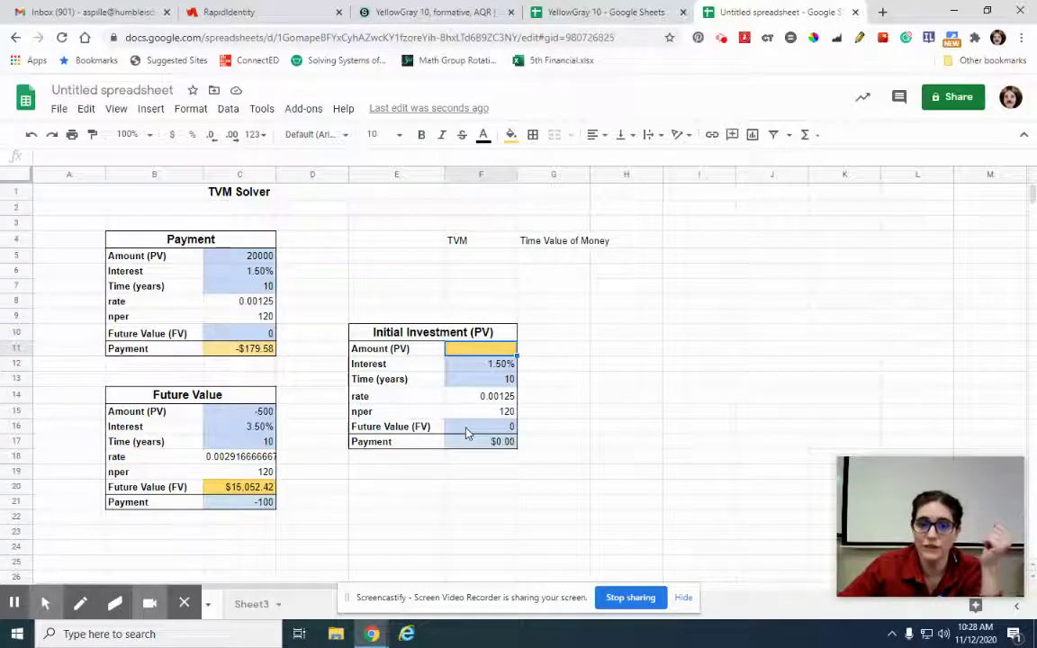
Step: Set Future Value 50000, Payment -200 and Time 18 years in the Initial Investment table
click(467, 430)
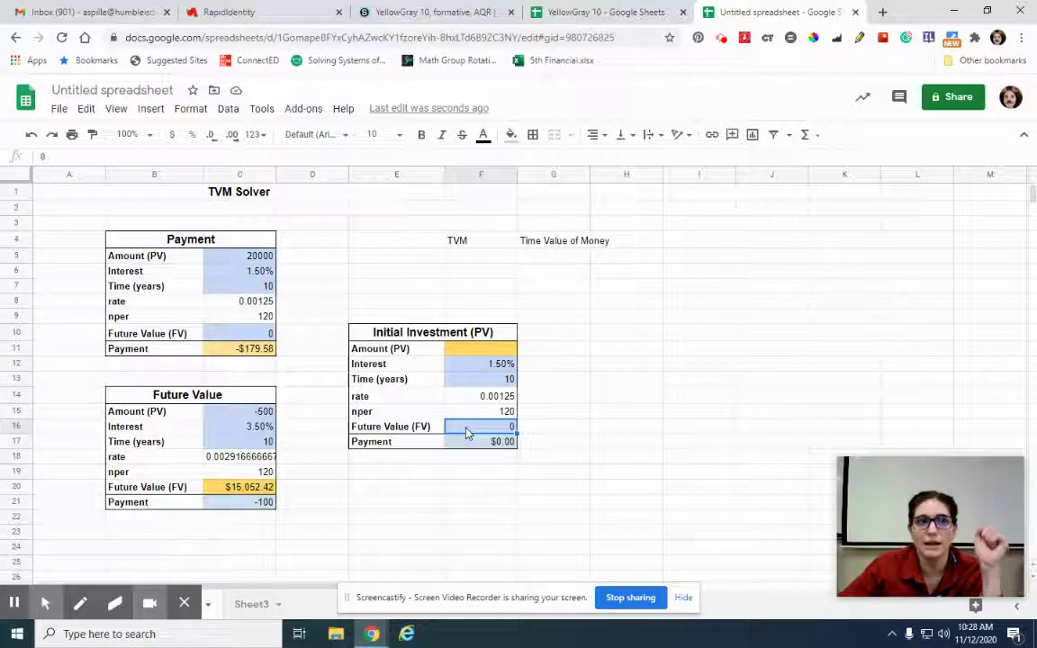
text(50000)
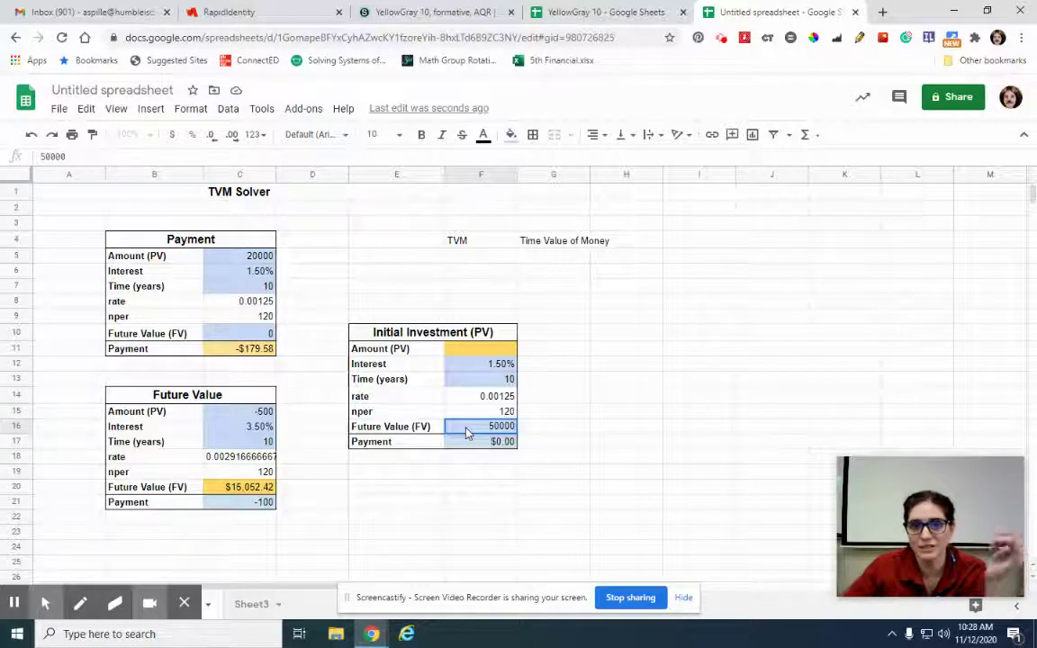
double_click(473, 426)
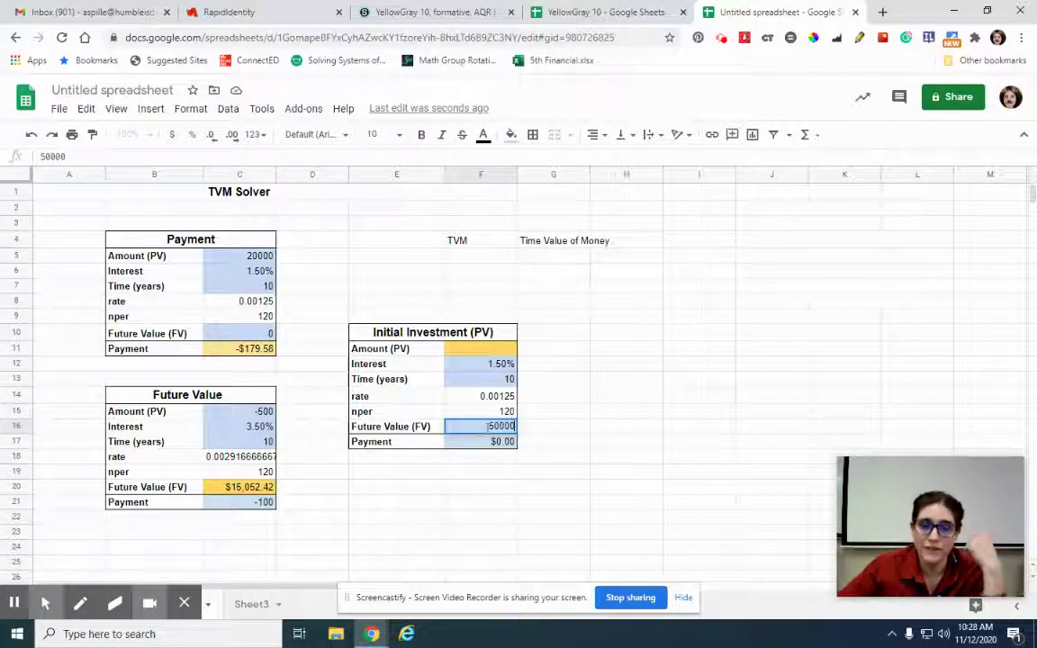
key(Return)
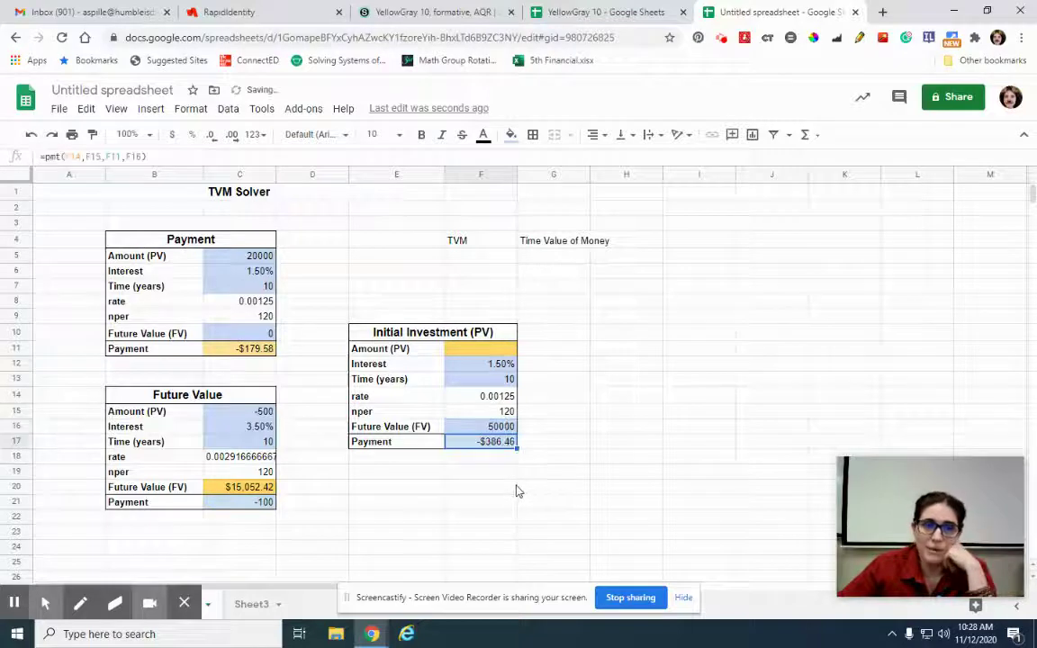
key(Delete)
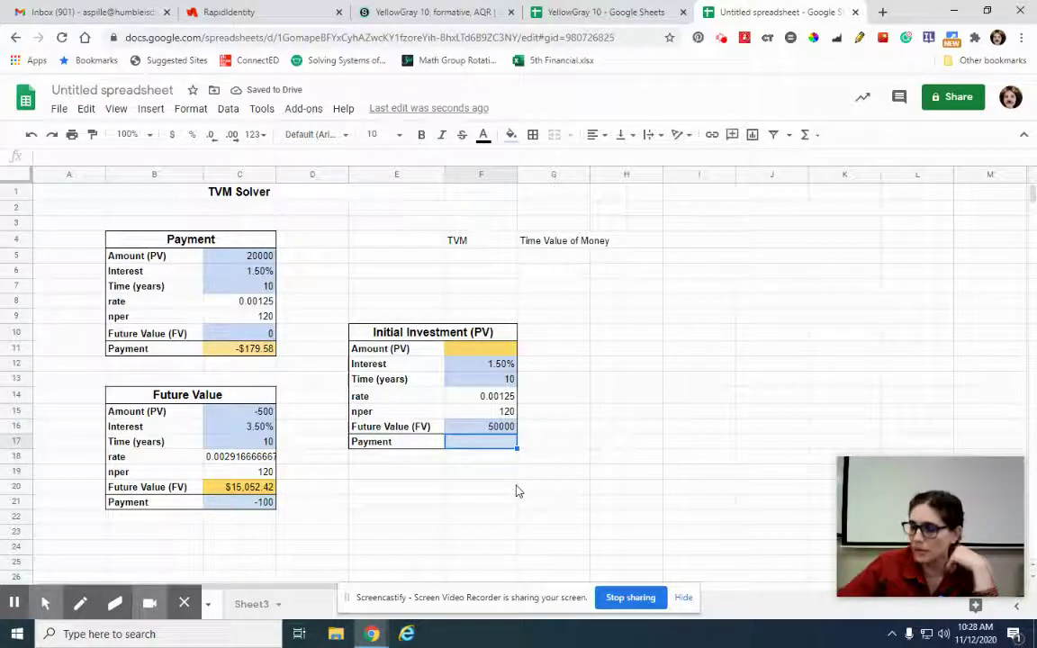
text(-200)
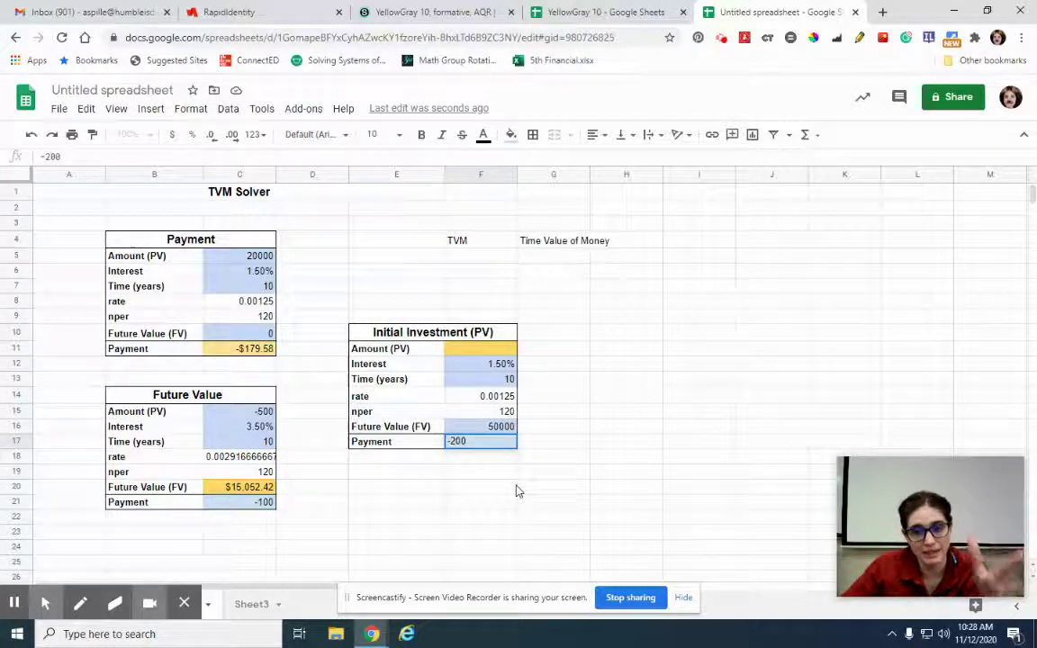
key(Return)
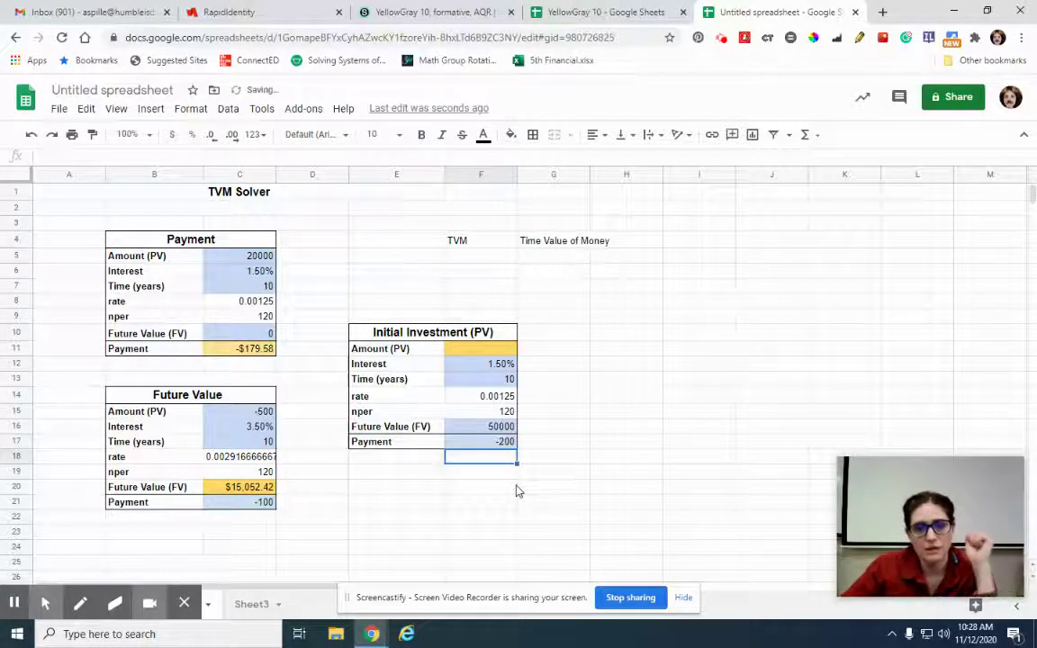
click(493, 382)
text(18)
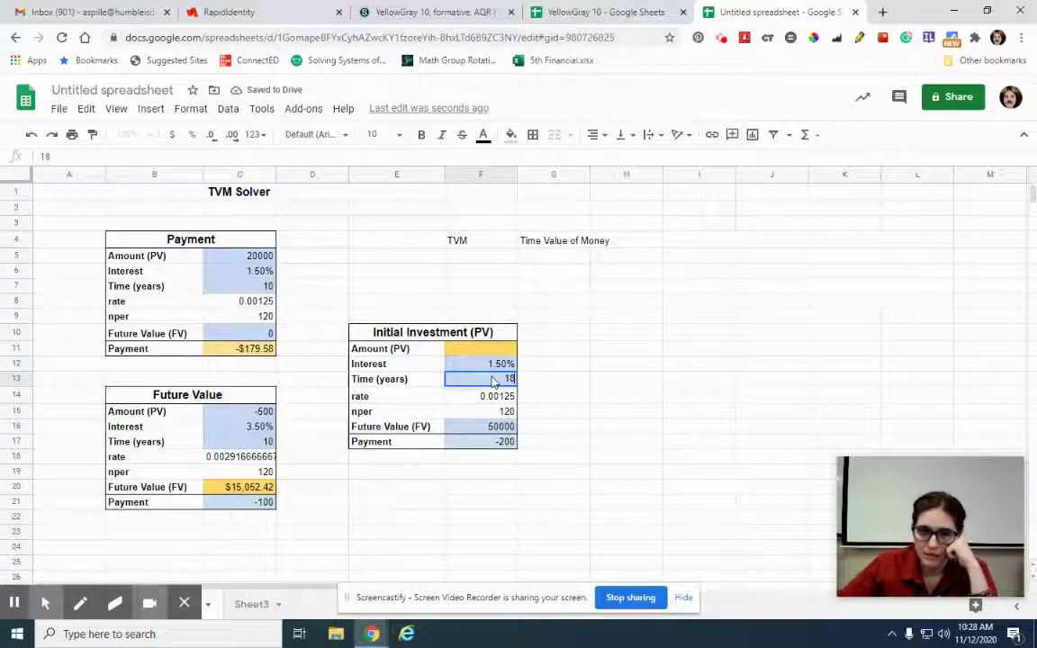
key(Return)
click(464, 353)
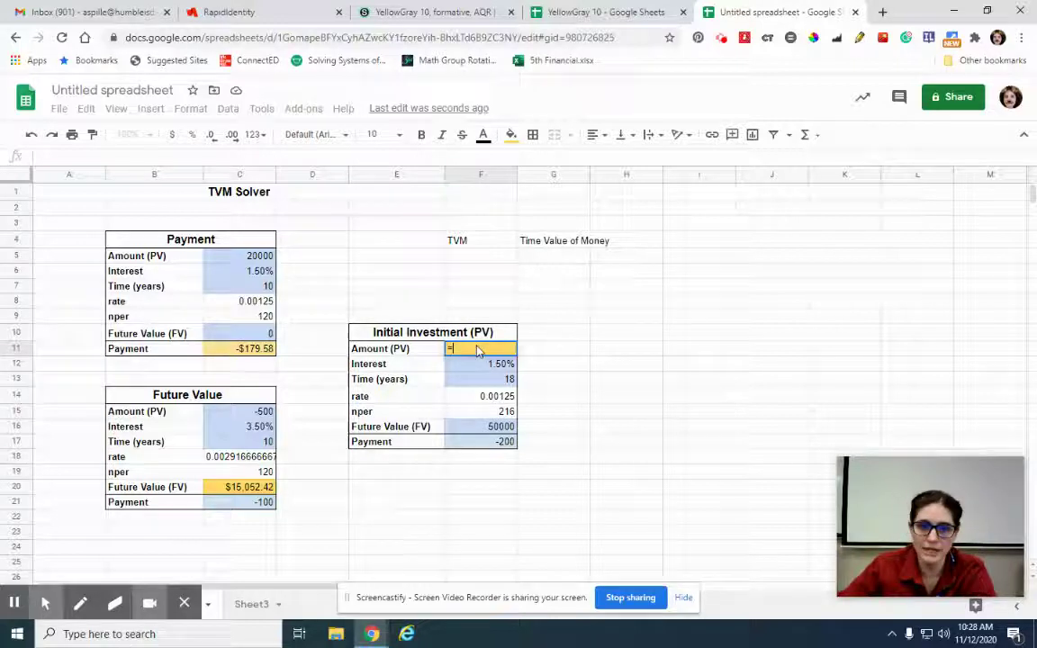
Step: Enter =pv(F14,F15,F17,F16) in F11, returning -$336.73
text(=pv)
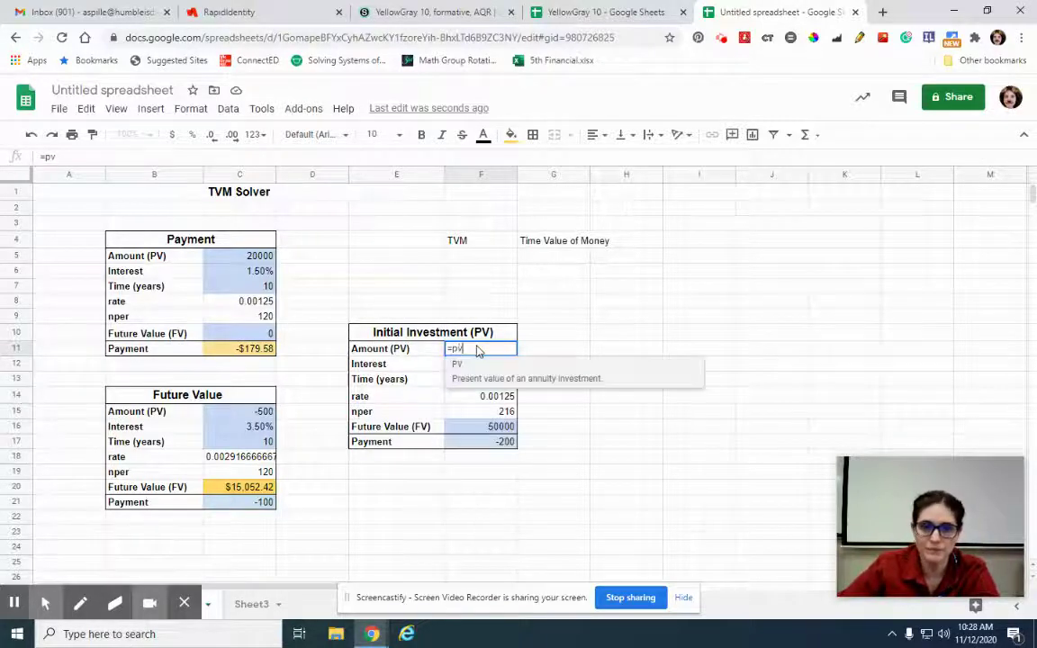
text(()
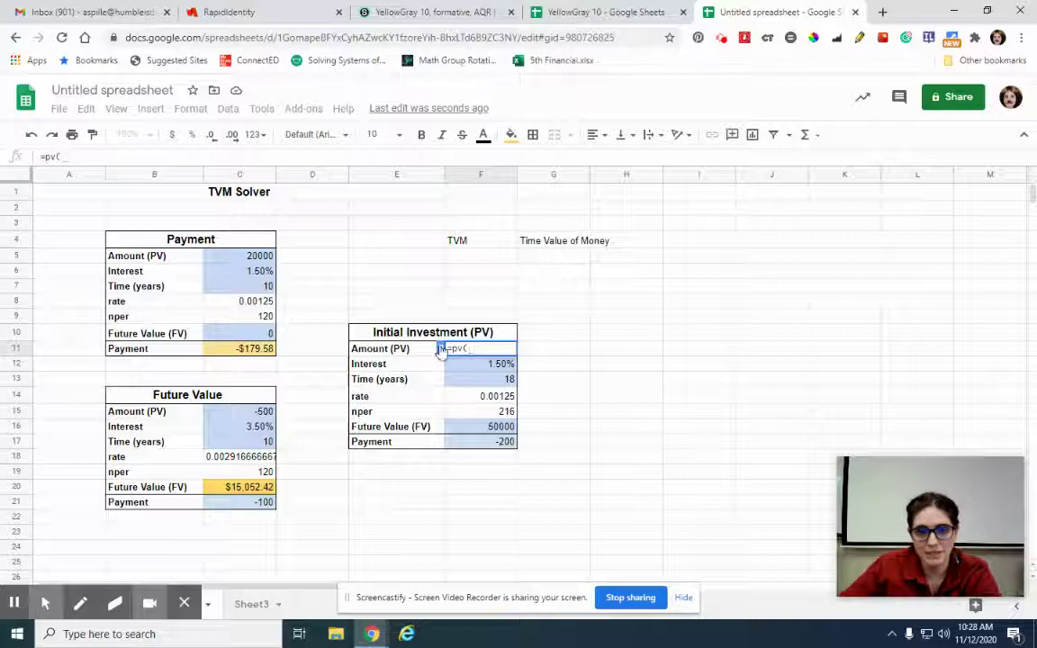
click(440, 349)
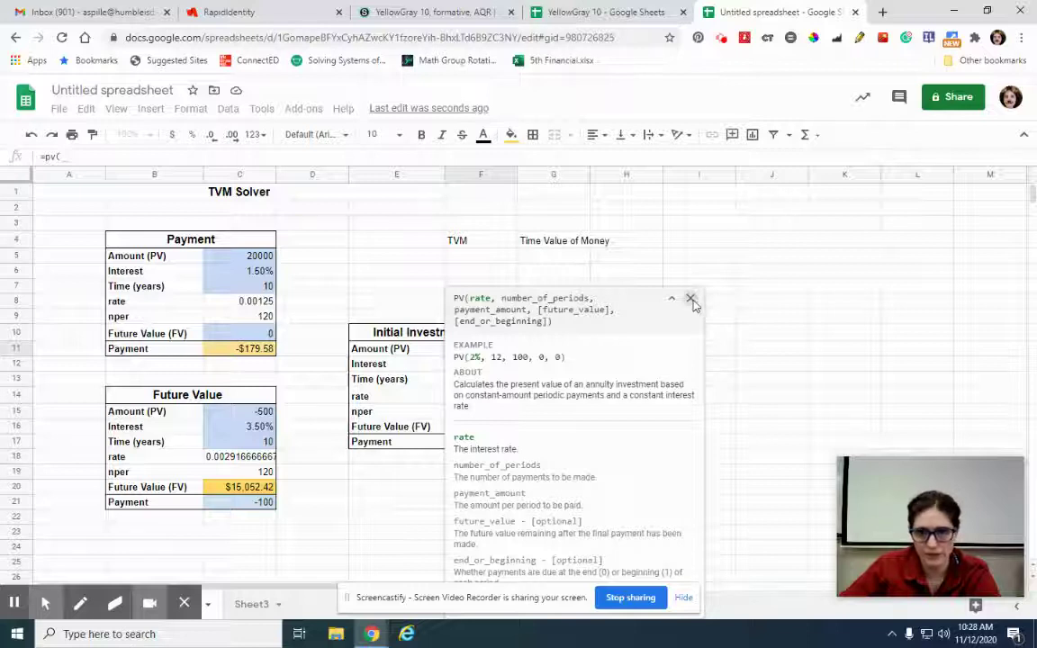
click(690, 297)
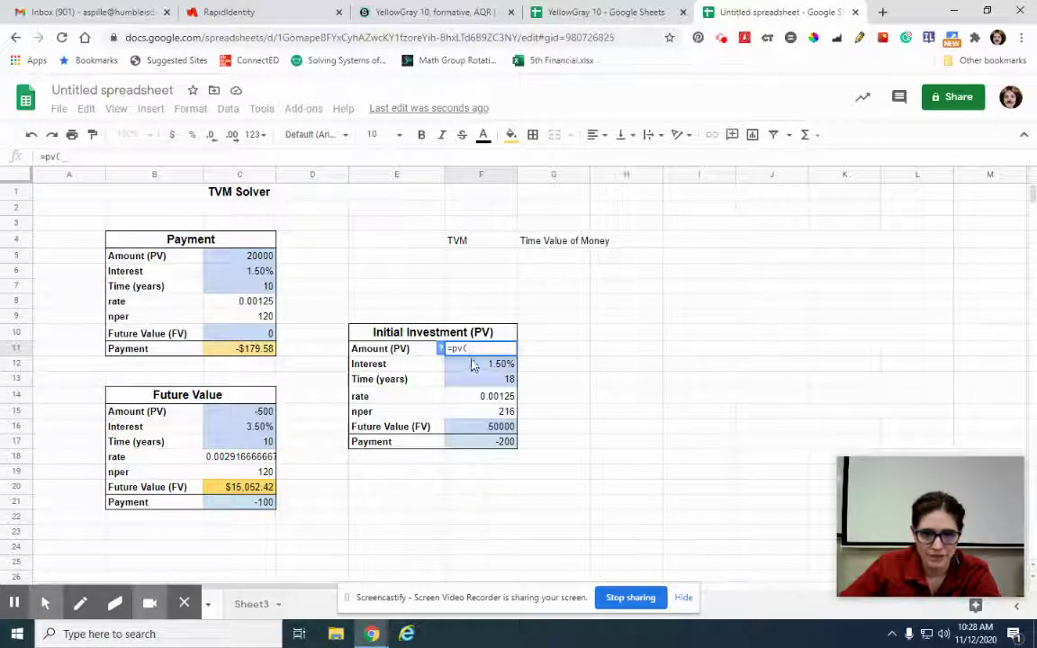
click(467, 398)
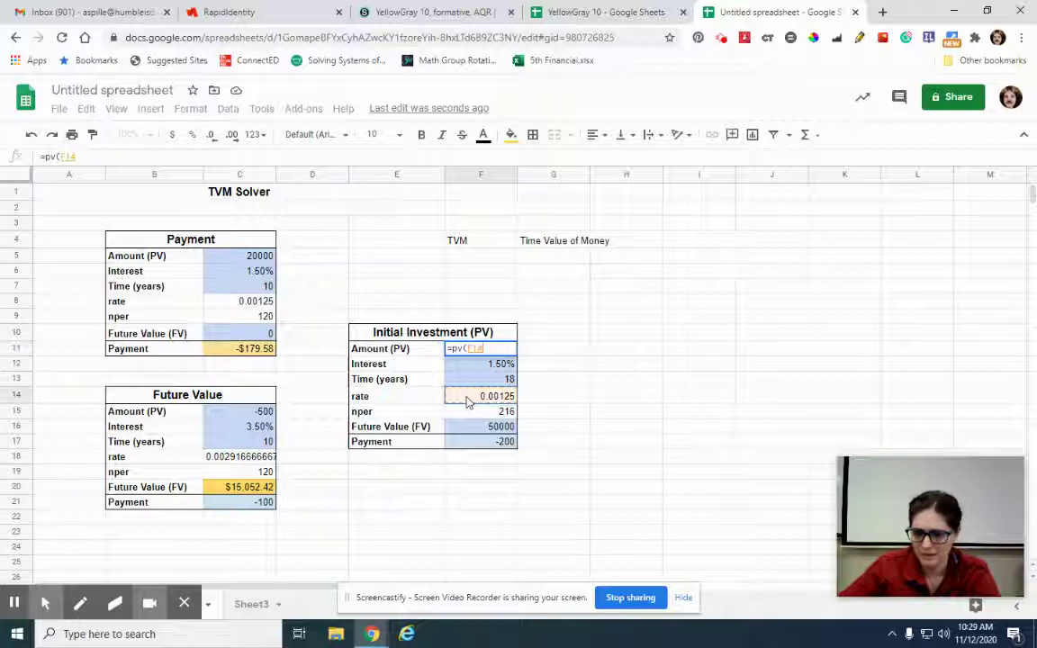
text(,)
click(467, 413)
text(,)
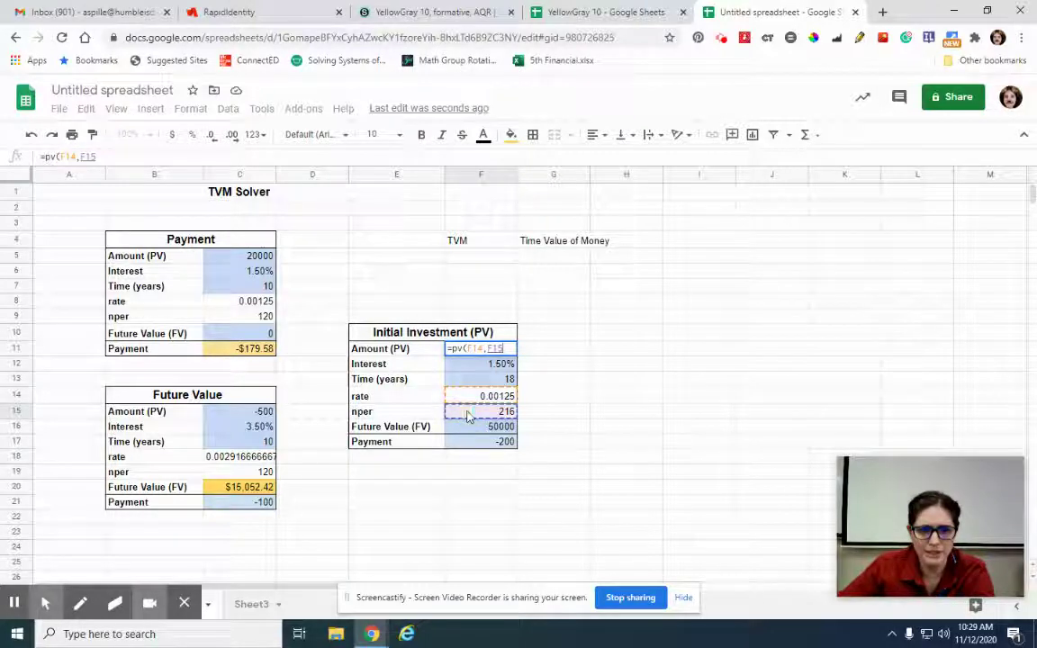
click(470, 440)
text(,)
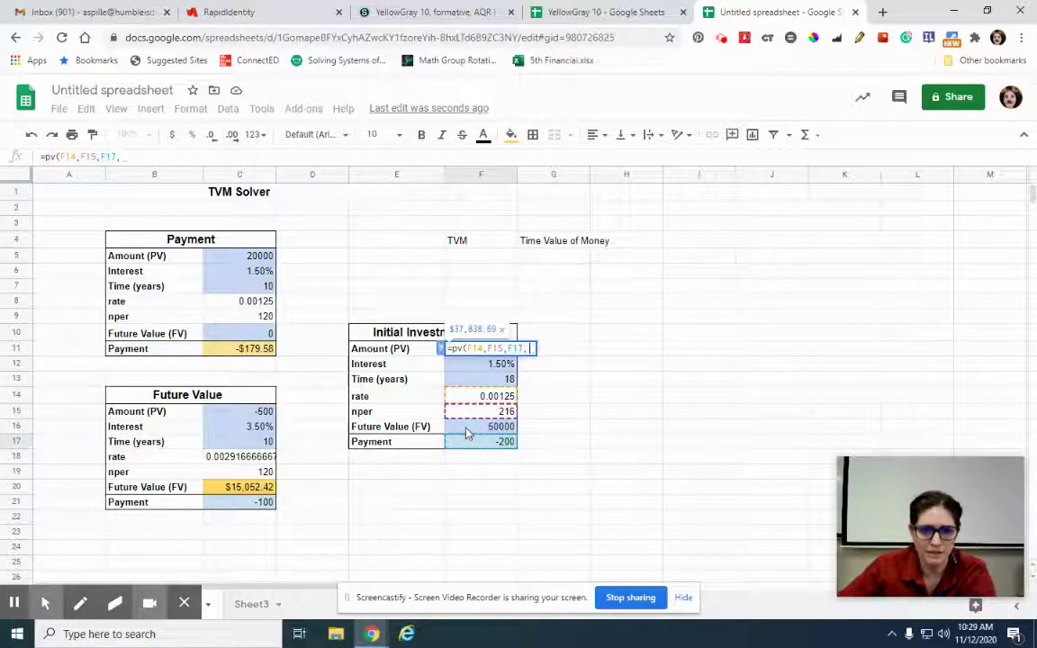
click(467, 431)
text())
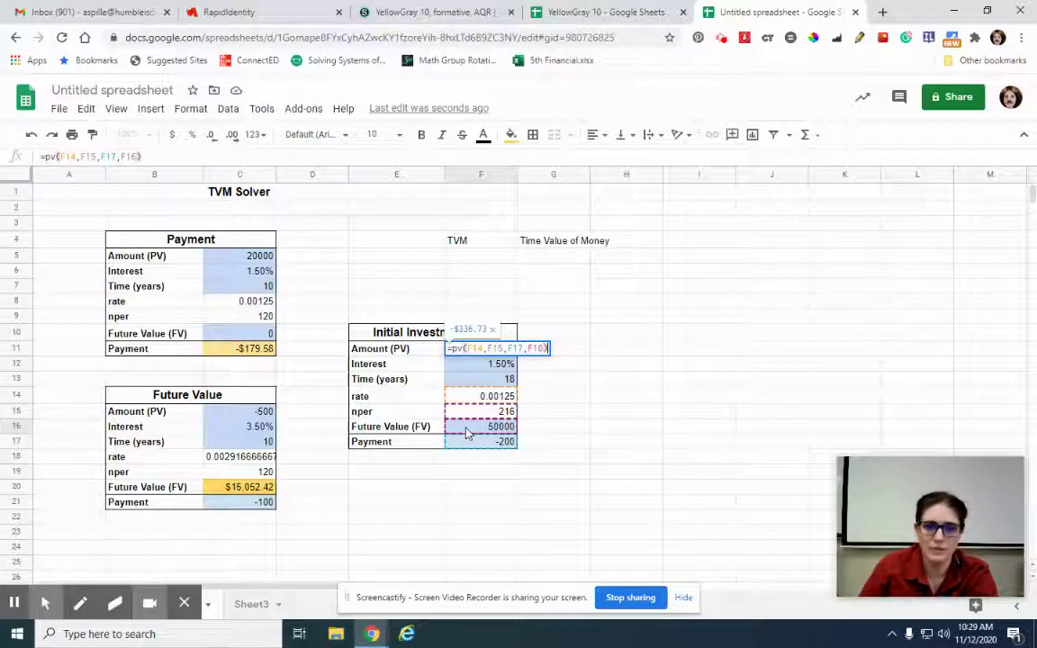
key(Return)
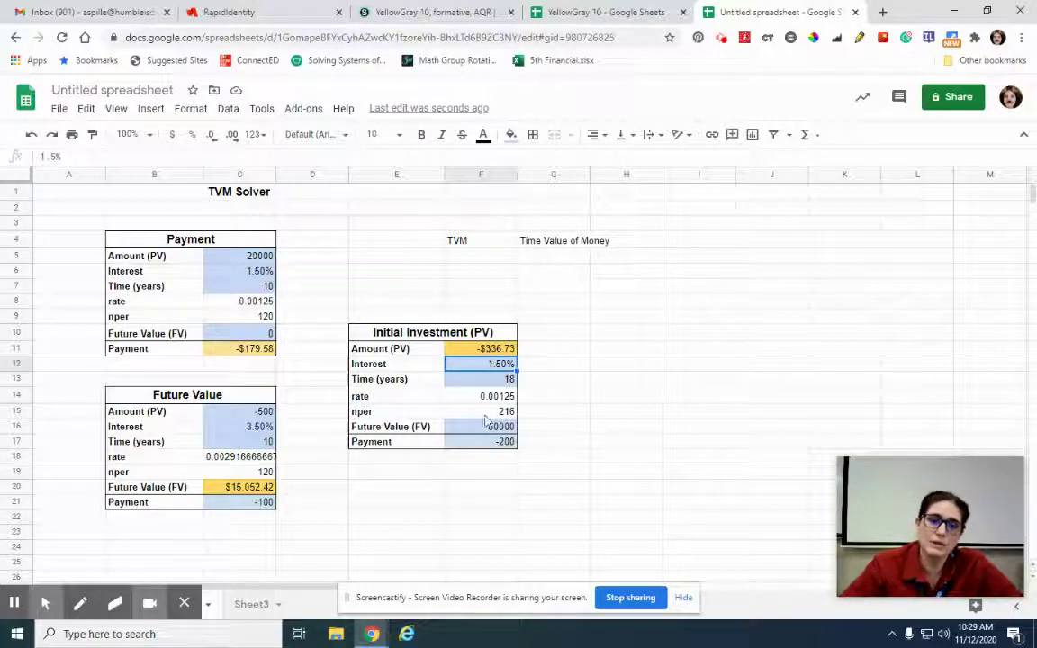
click(503, 442)
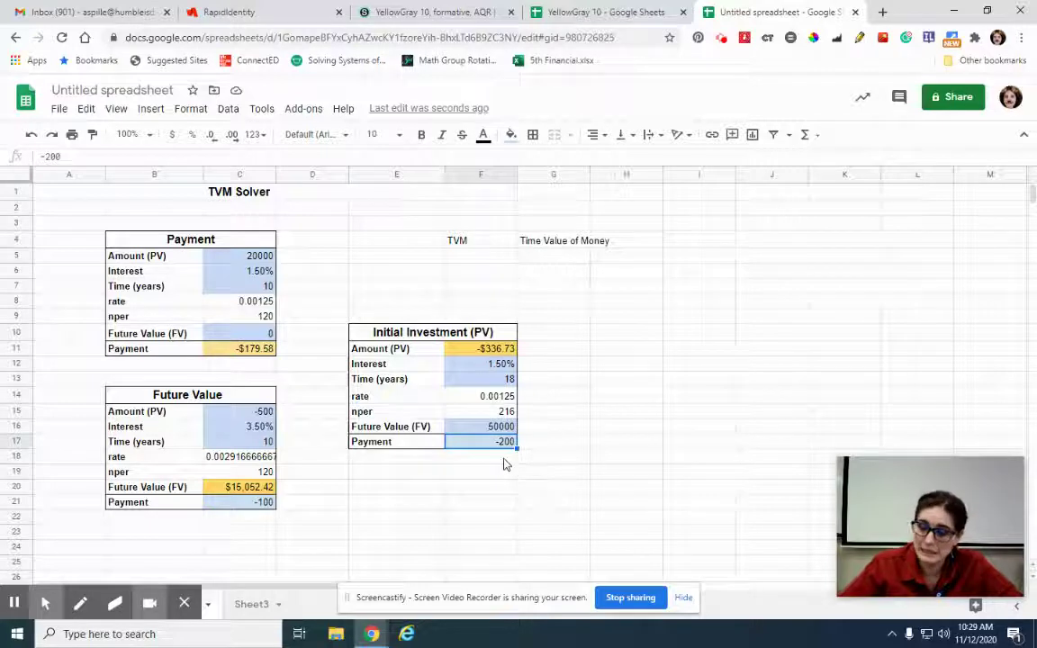
text(-100)
key(Return)
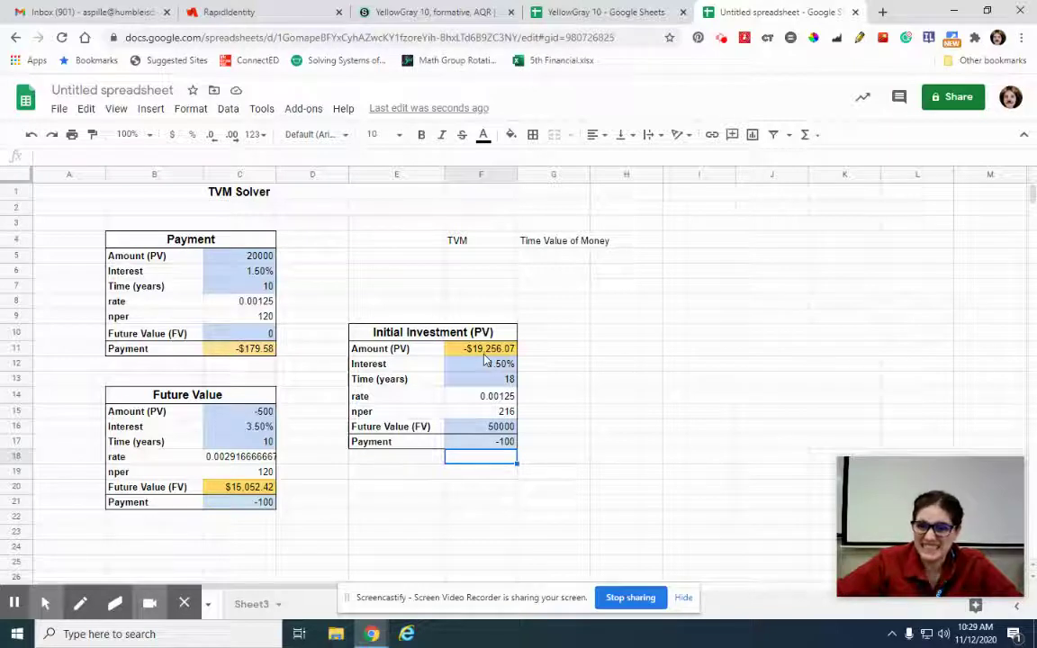
click(485, 443)
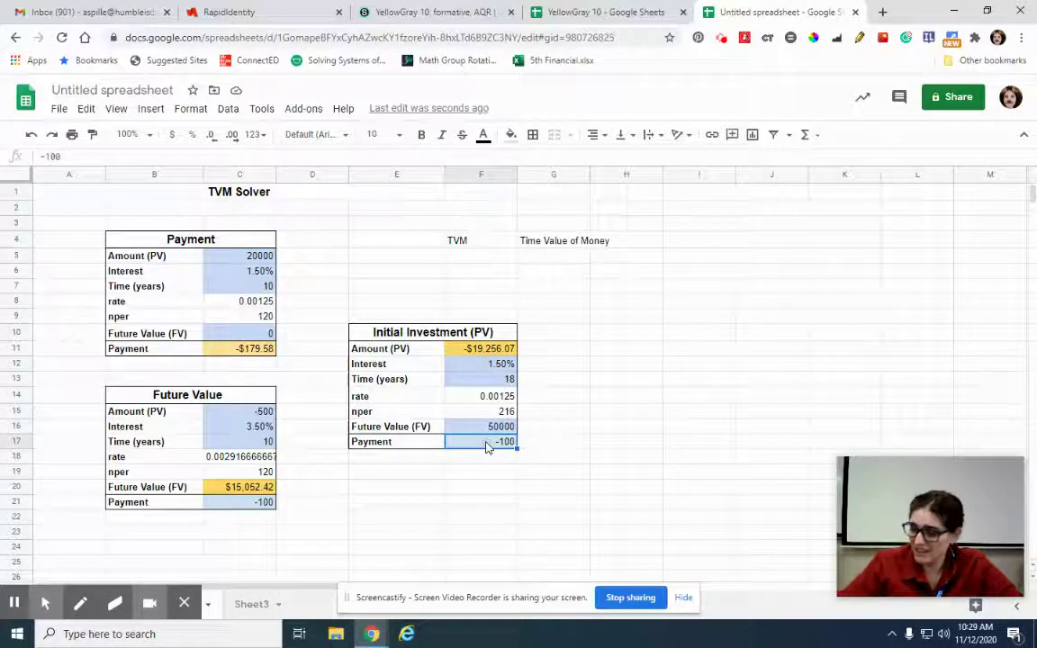
text(-20)
key(Return)
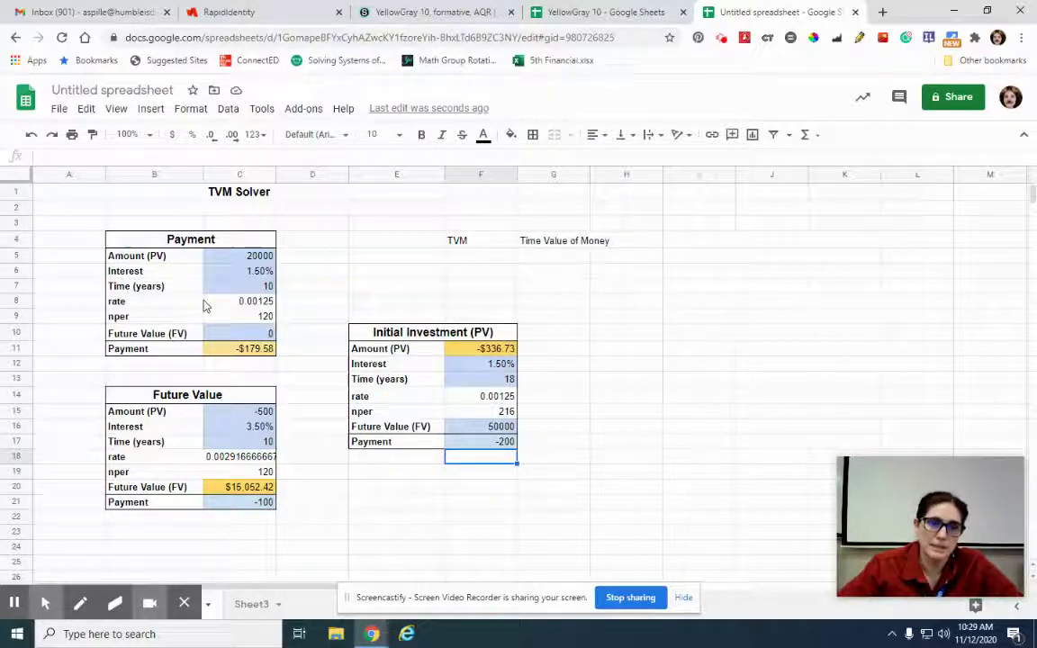
Step: Enter -336.73 in C5, 18 years in C7 and 50000 Future Value in C10 to verify the -$200.00 payment
click(233, 261)
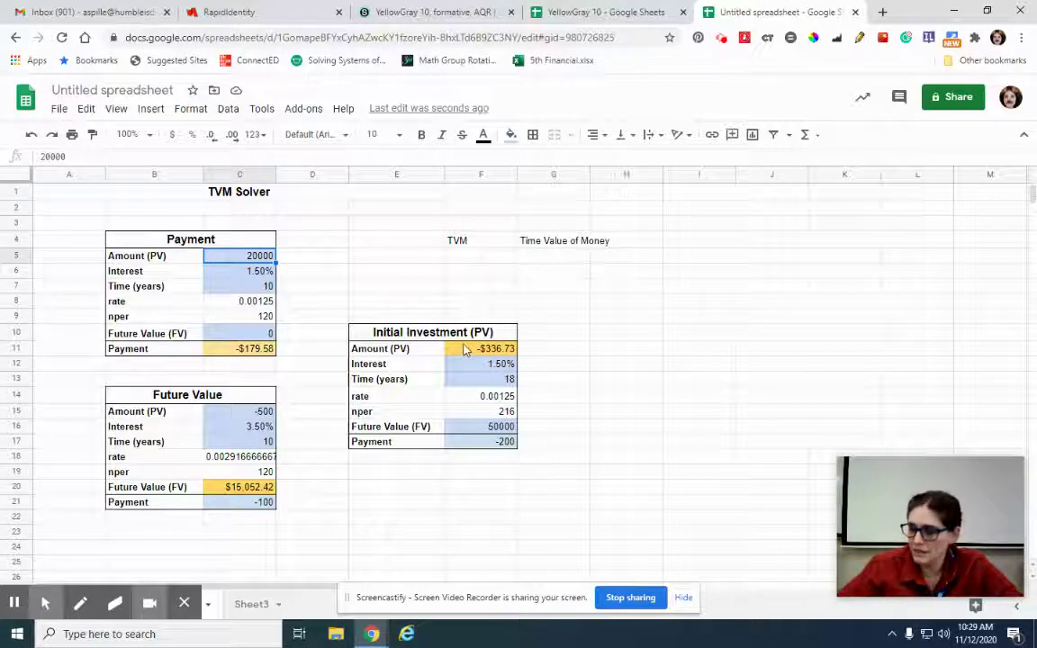
text(-336.73)
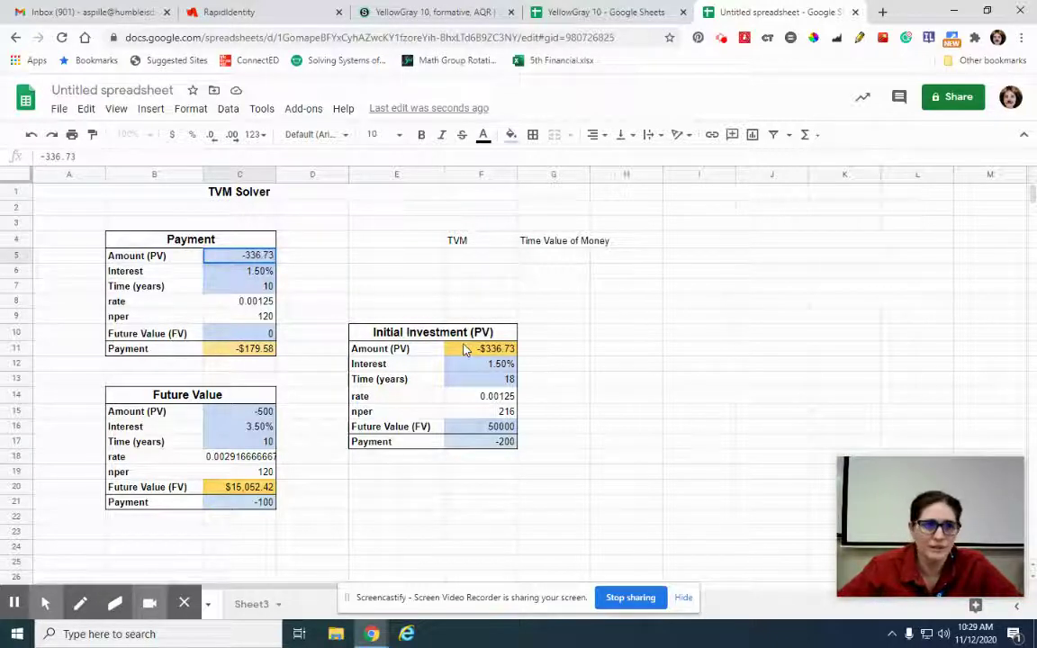
key(Return)
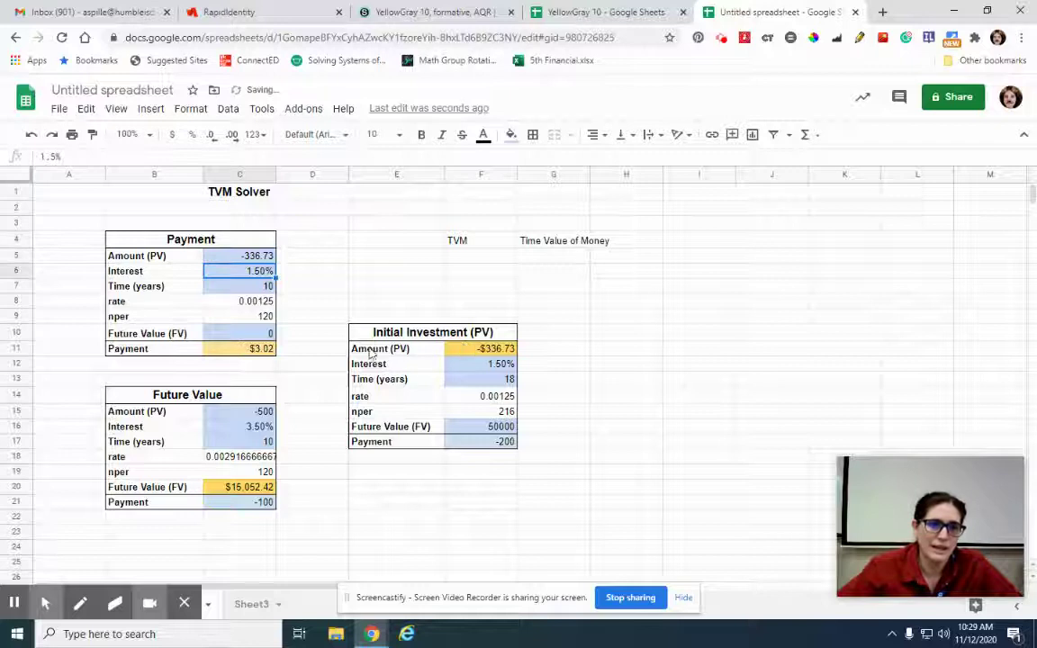
click(245, 288)
text(18)
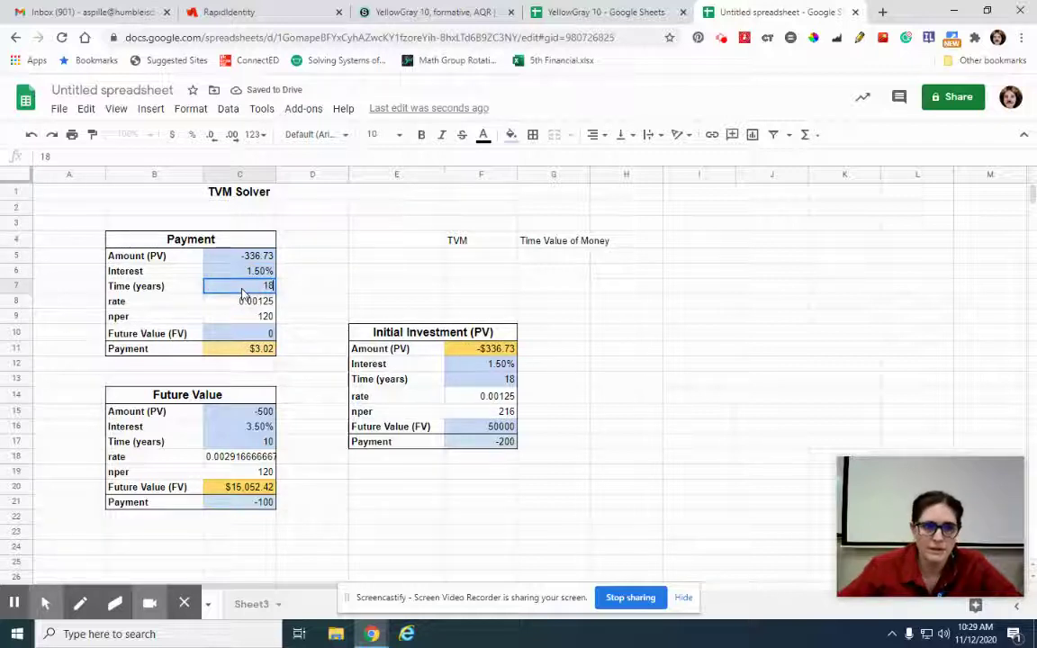
click(227, 335)
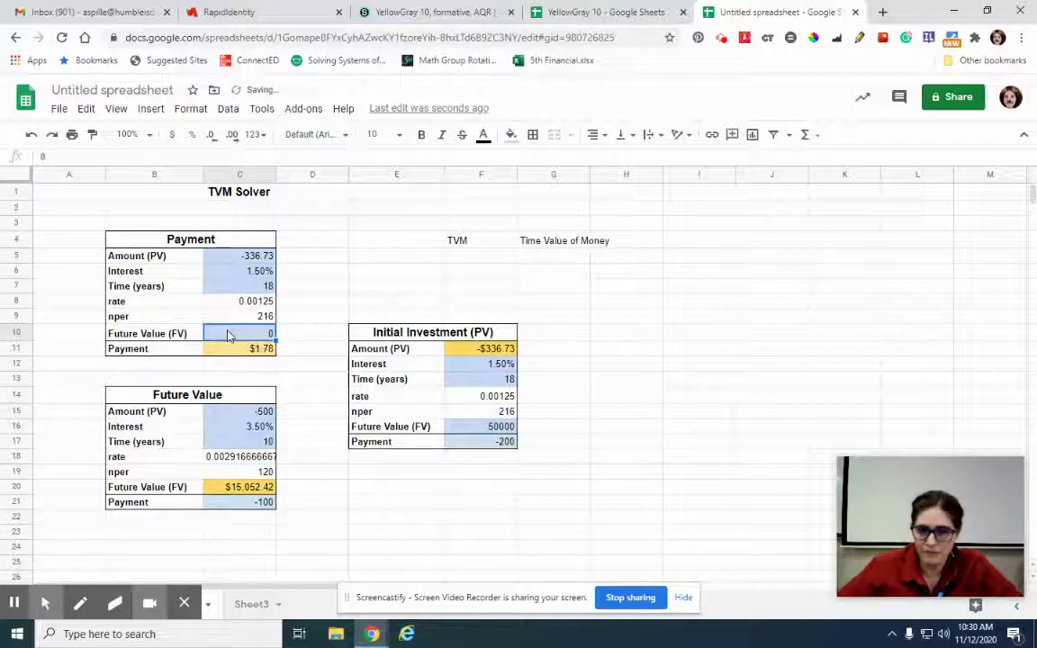
text(5000)
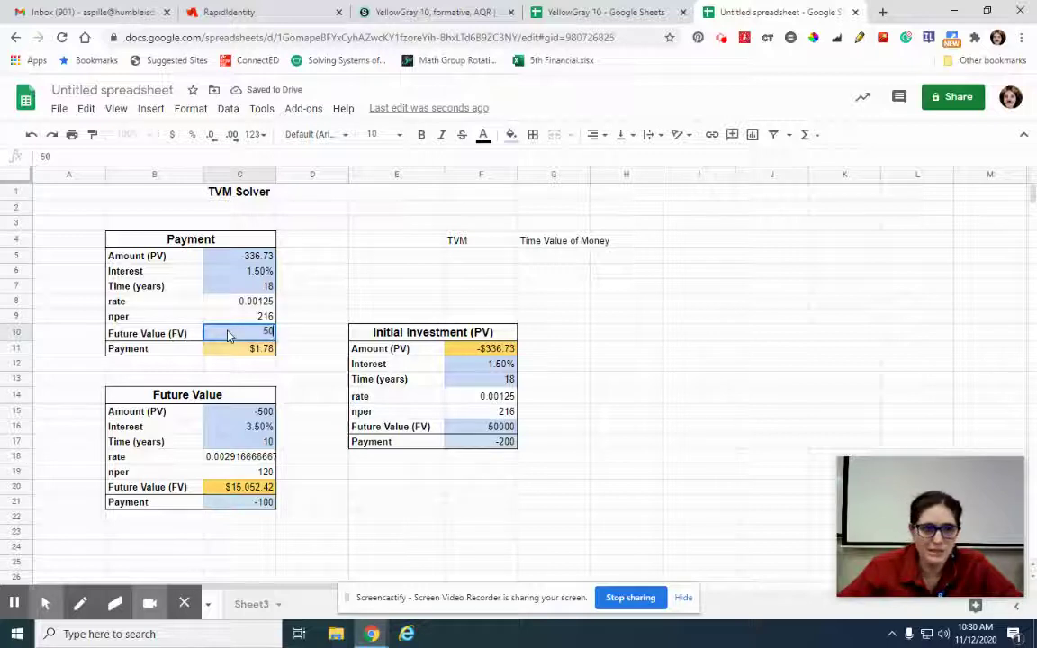
text(0)
key(Return)
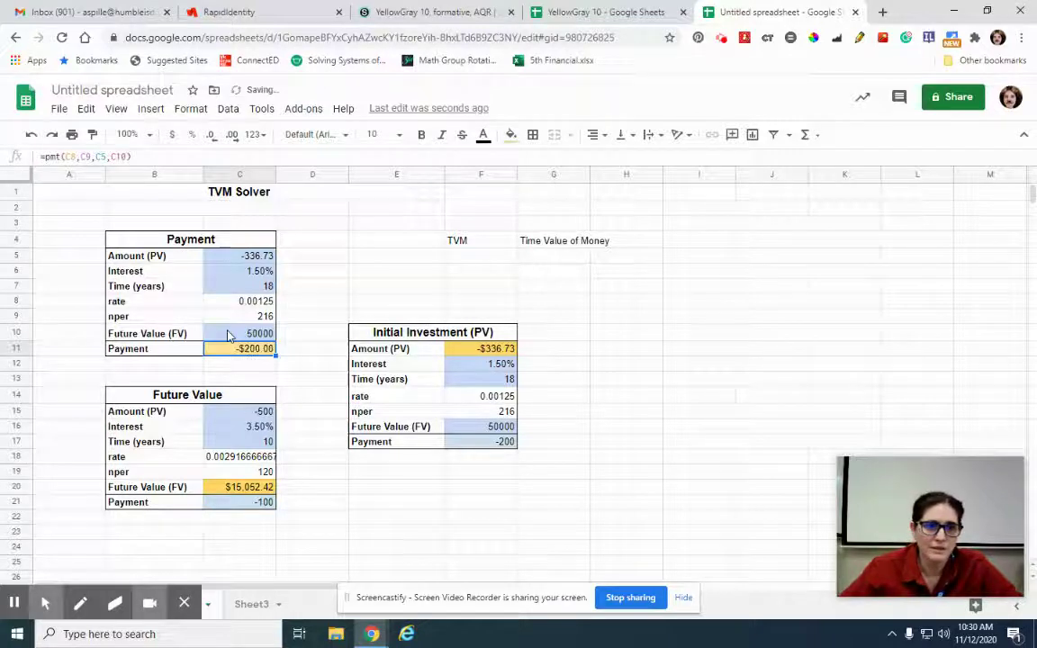